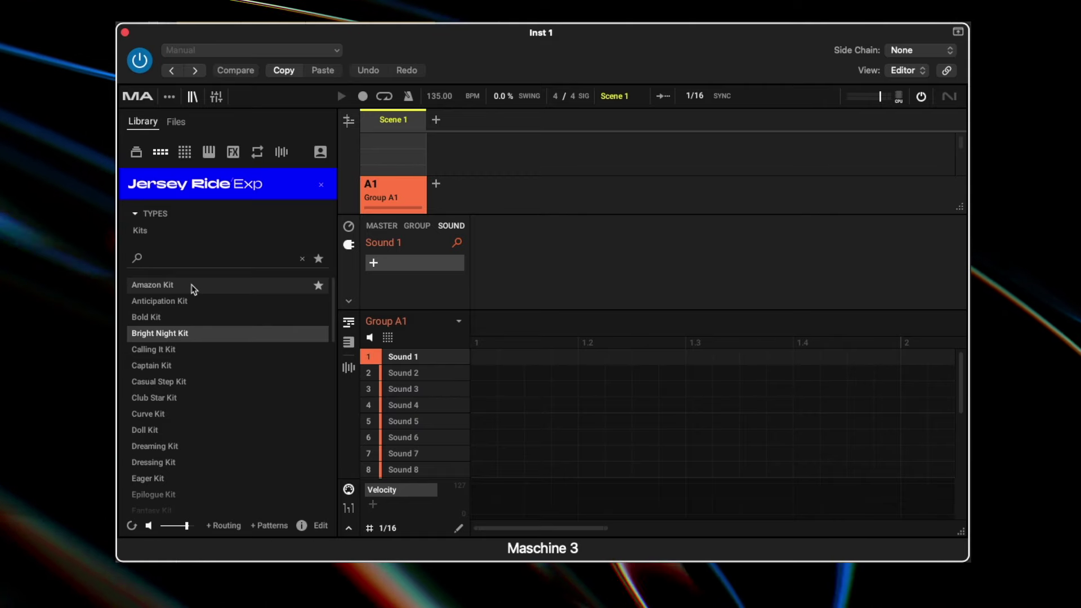
Preview the Jersey Ride drum kits one after another, from Casual Step Kit to Epilogue Kit
{"action": "key", "text": "Down"}
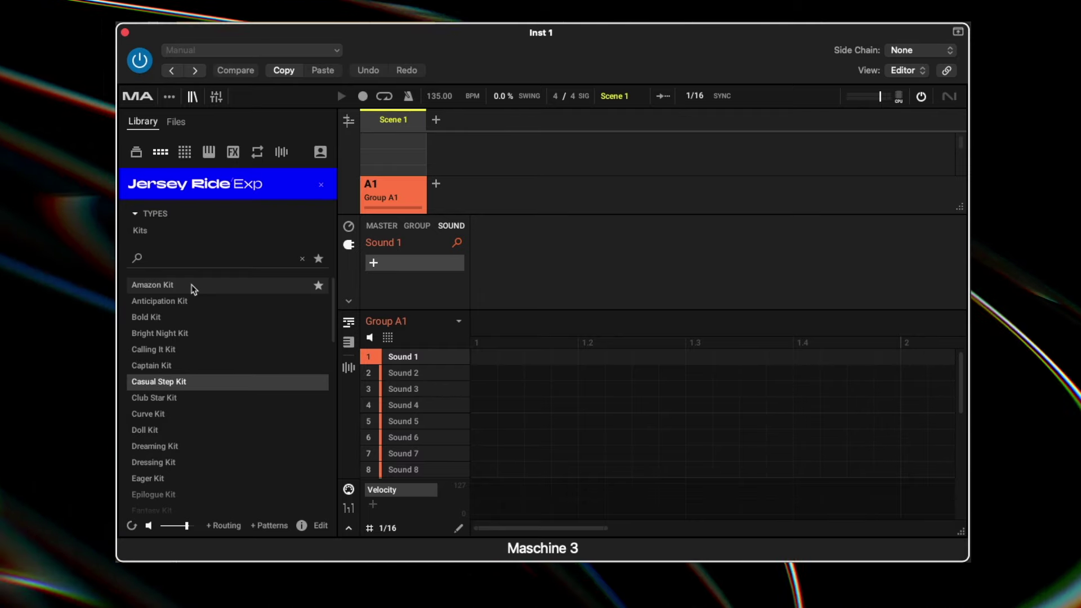
{"action": "key", "text": "Down"}
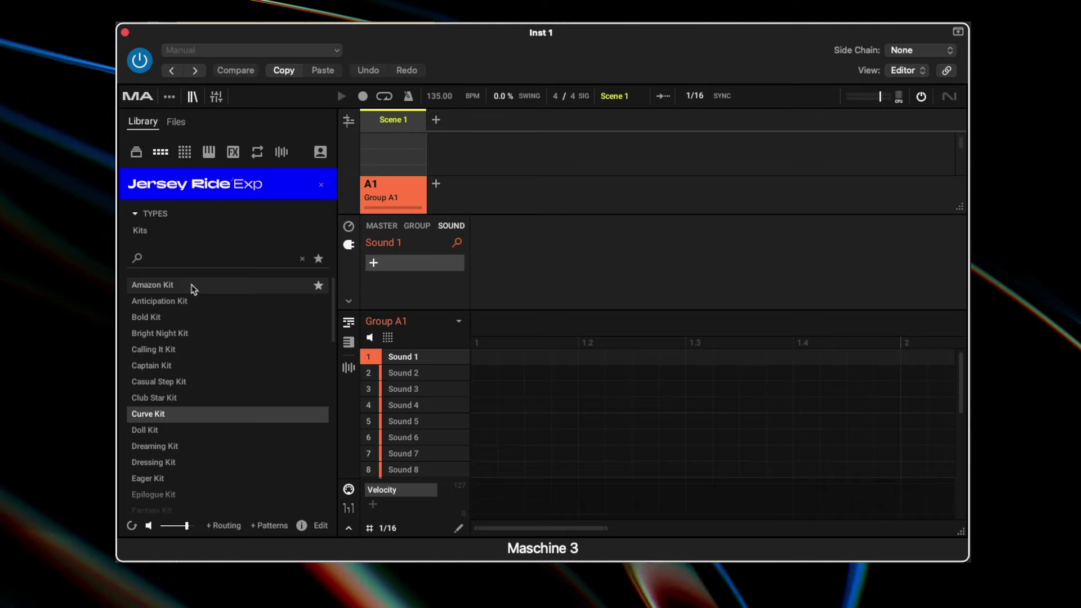
{"action": "key", "text": "Down"}
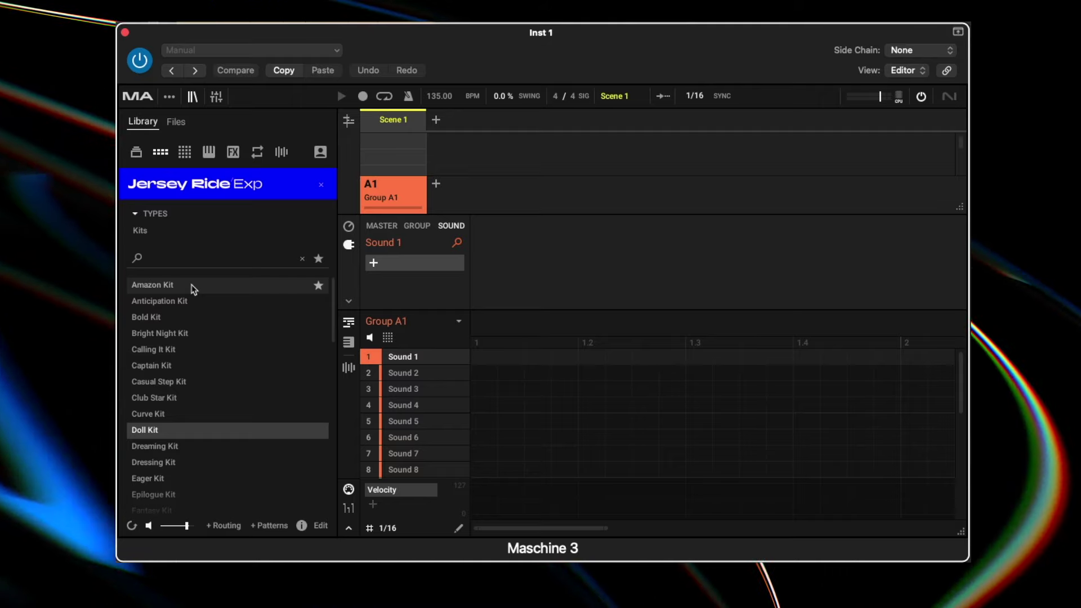
{"action": "key", "text": "Down"}
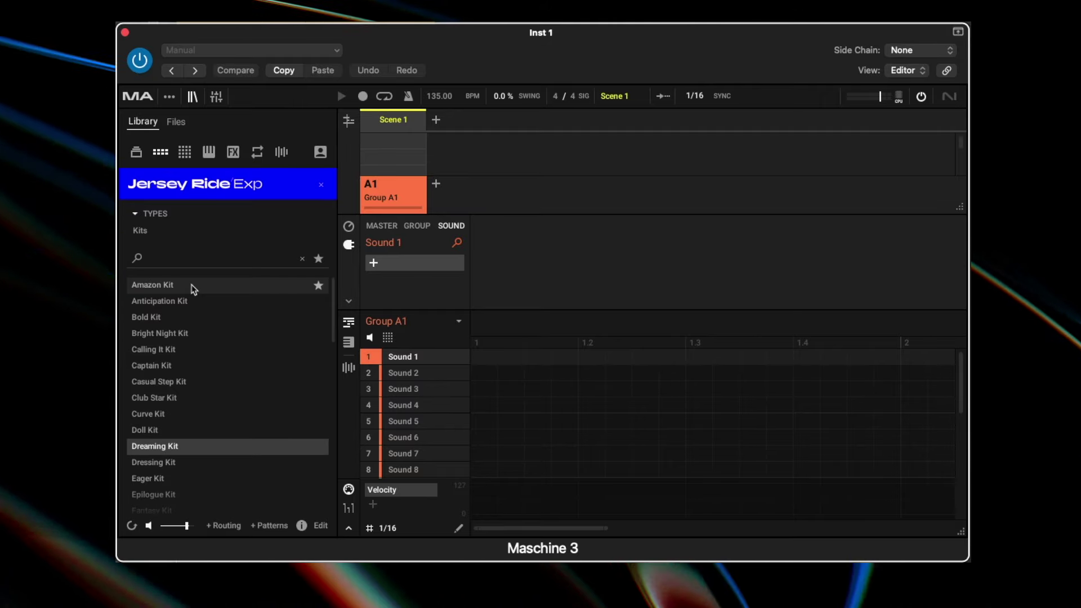
{"action": "key", "text": "Down"}
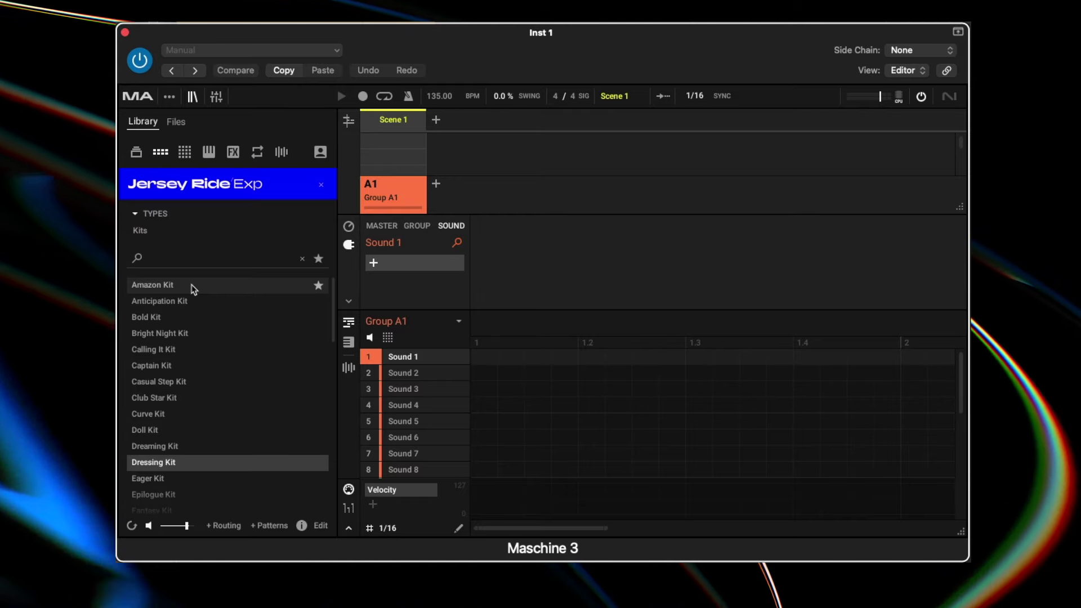
{"action": "key", "text": "Down"}
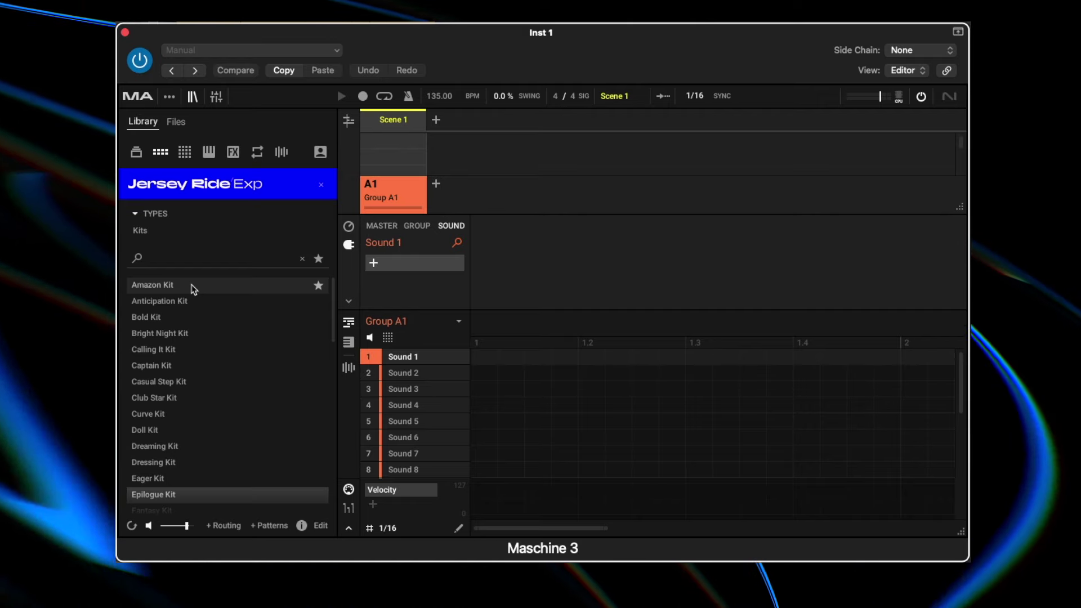
Continue previewing the Jersey Ride kits one by one from Fantasy Kit to Headache Kit, and look through the rest of the list
{"action": "scroll", "coordinate": [191, 298], "scroll_direction": "down", "scroll_amount": 5}
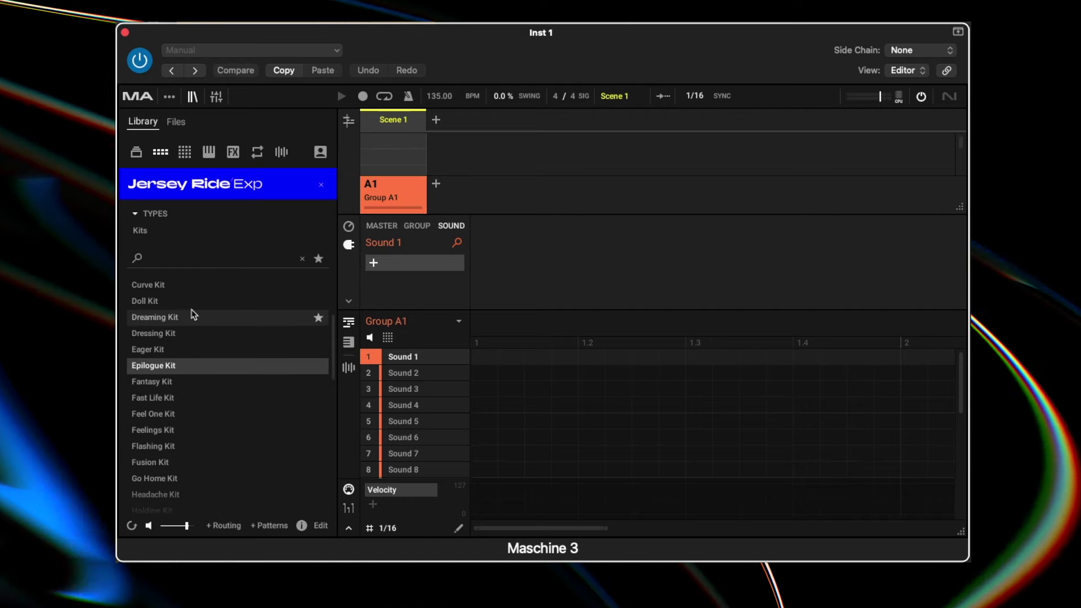
{"action": "scroll", "coordinate": [193, 312], "scroll_direction": "down", "scroll_amount": 1}
{"action": "left_click", "coordinate": [171, 350]}
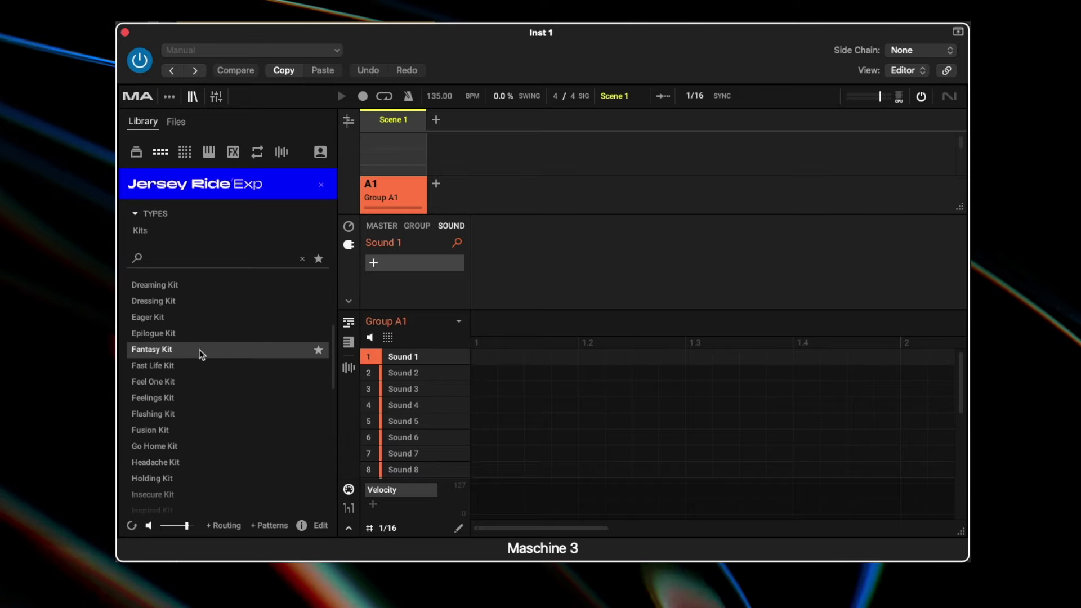
{"action": "key", "text": "Down"}
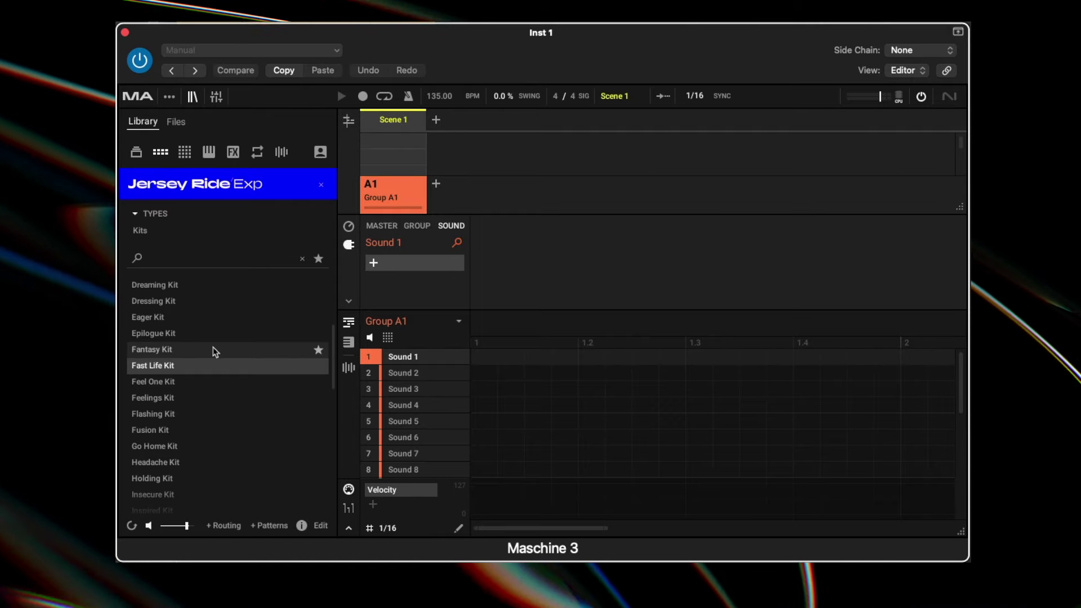
{"action": "key", "text": "Down"}
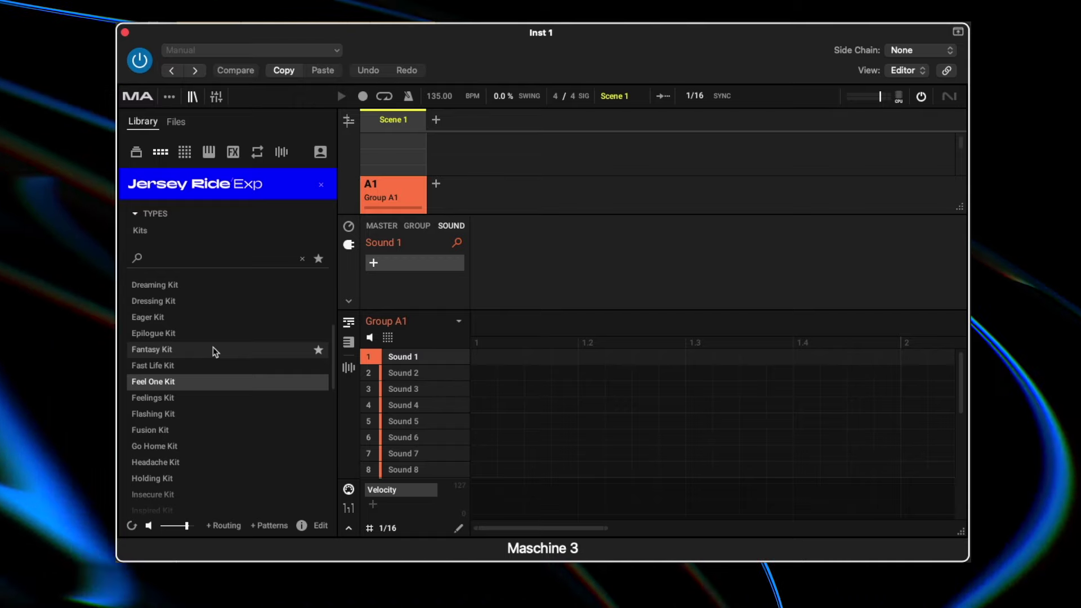
{"action": "key", "text": "Down"}
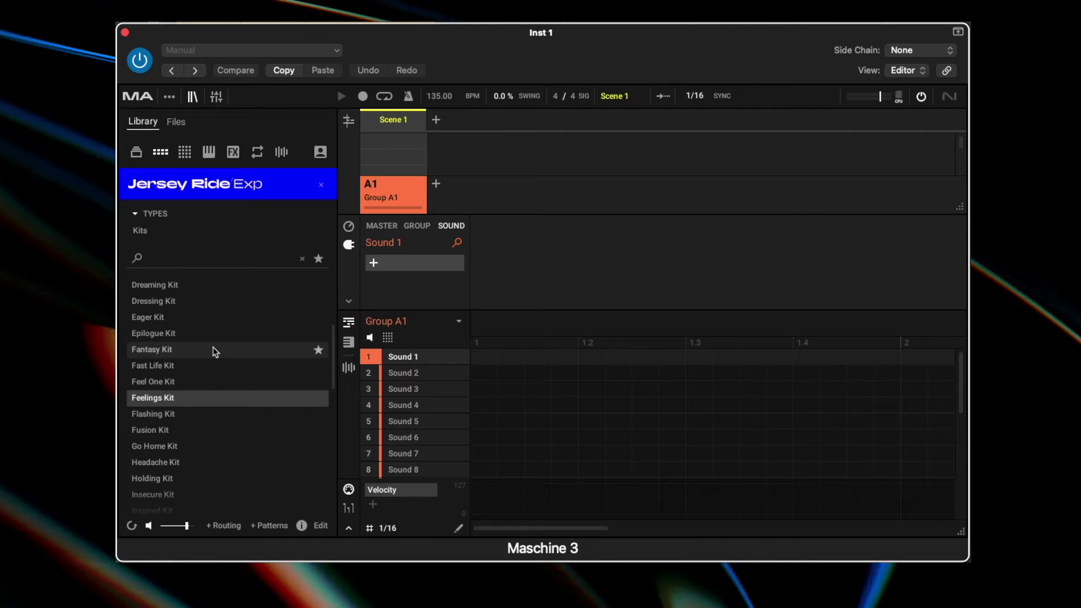
{"action": "key", "text": "Down"}
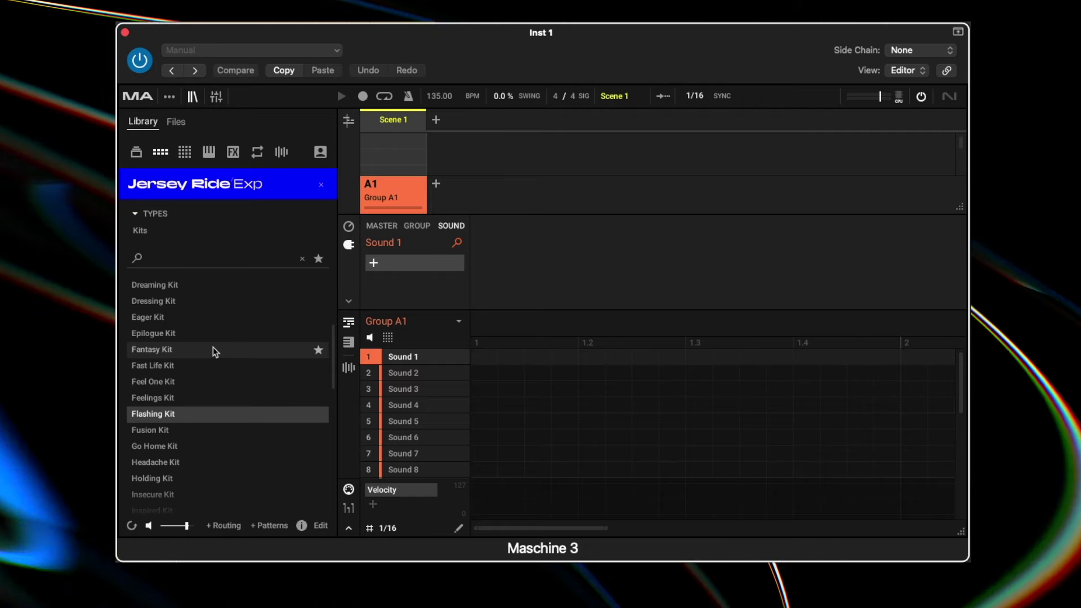
{"action": "key", "text": "Down"}
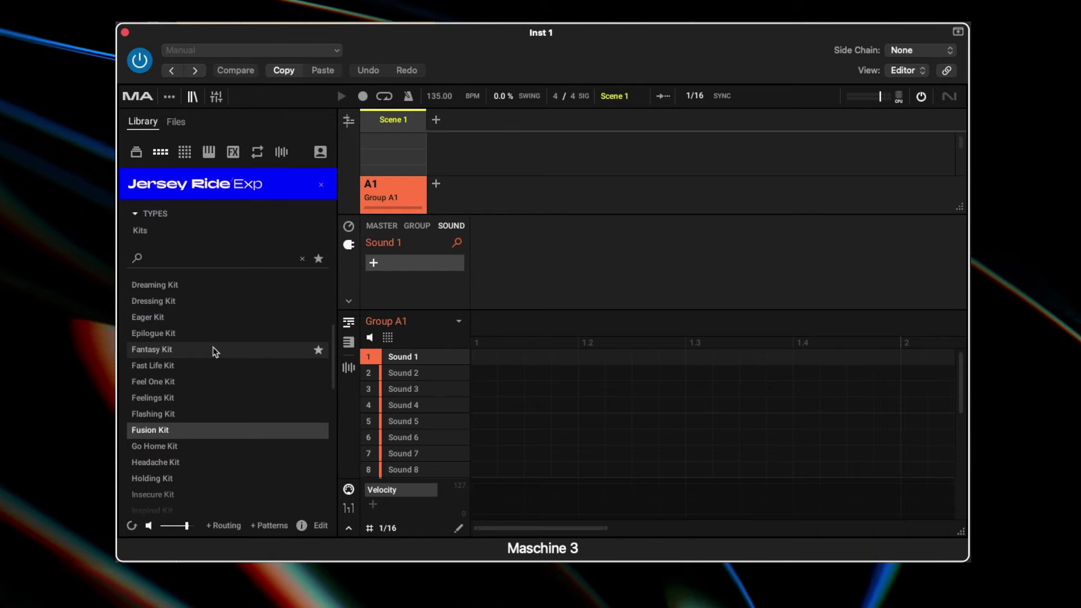
{"action": "key", "text": "Down"}
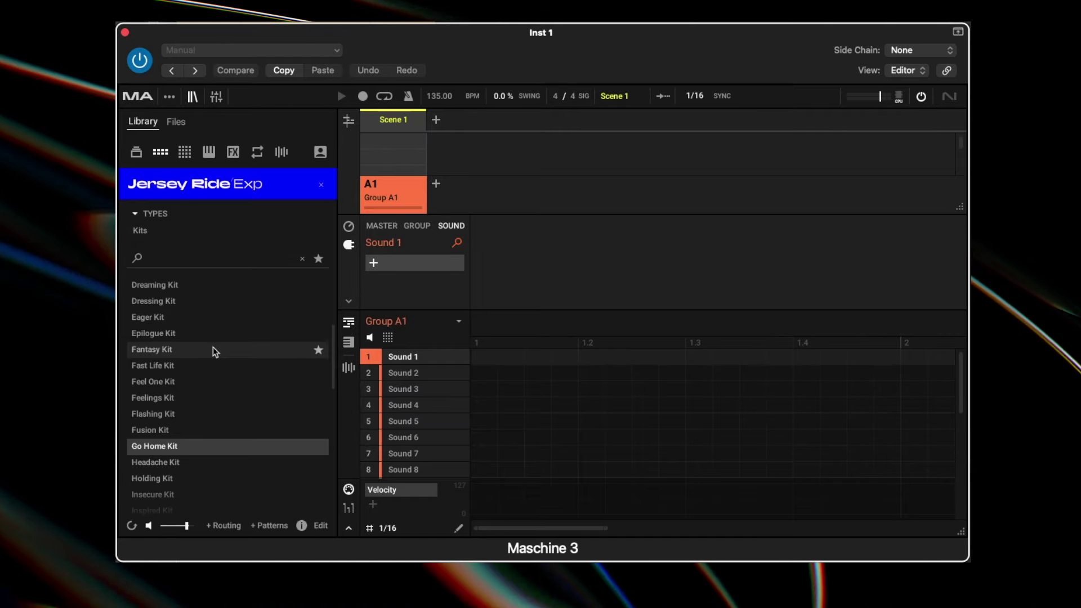
{"action": "key", "text": "Down"}
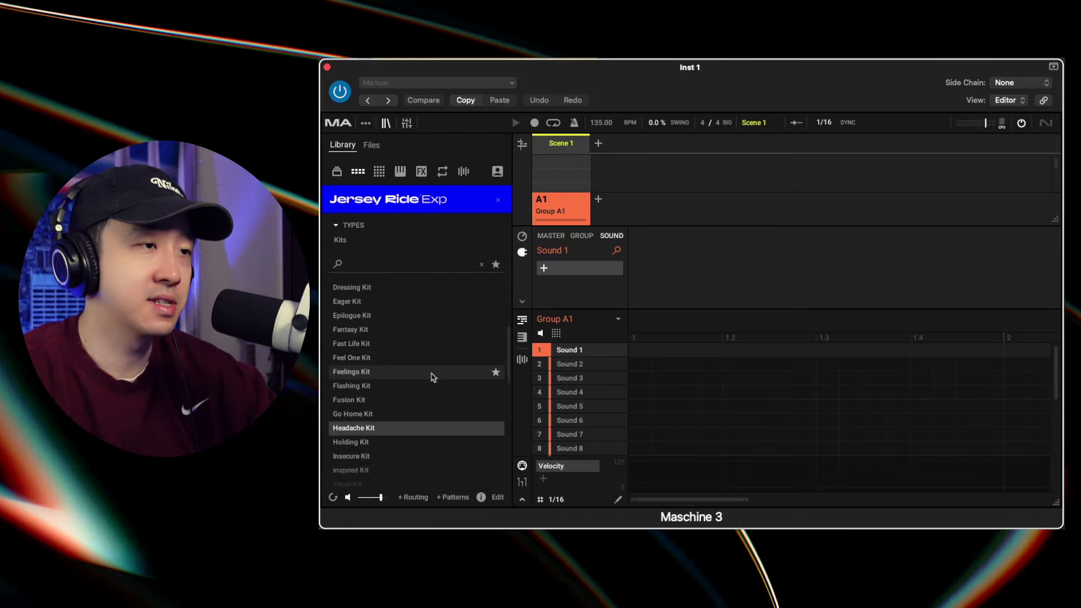
{"action": "scroll", "coordinate": [432, 377], "scroll_direction": "down", "scroll_amount": 10}
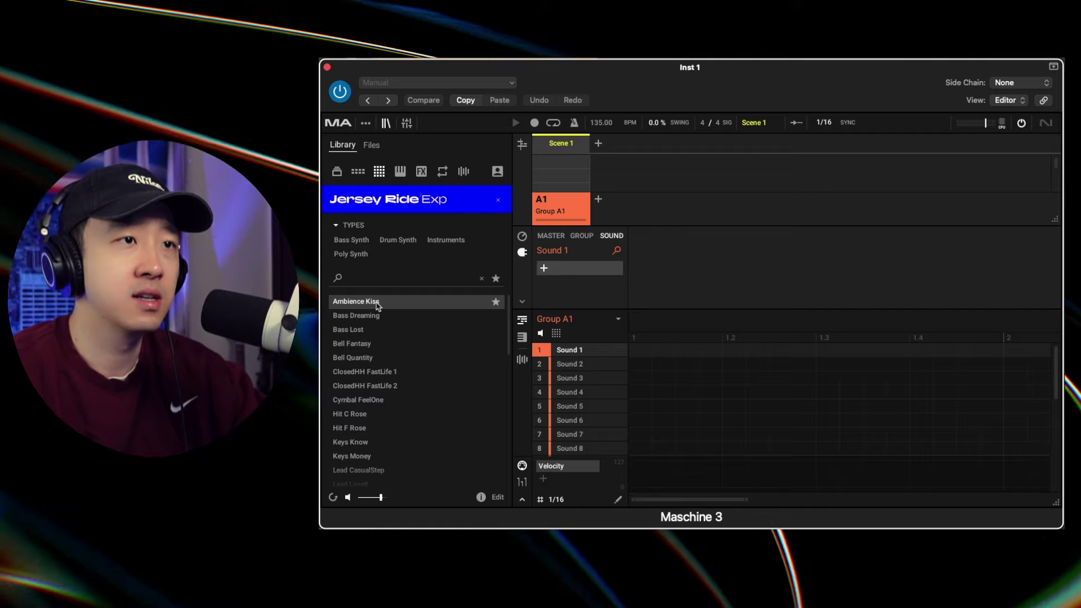
Preview the Jersey Ride instrument presets one after another, from Bass Dreaming to Synth CallingIt
{"action": "key", "text": "Down"}
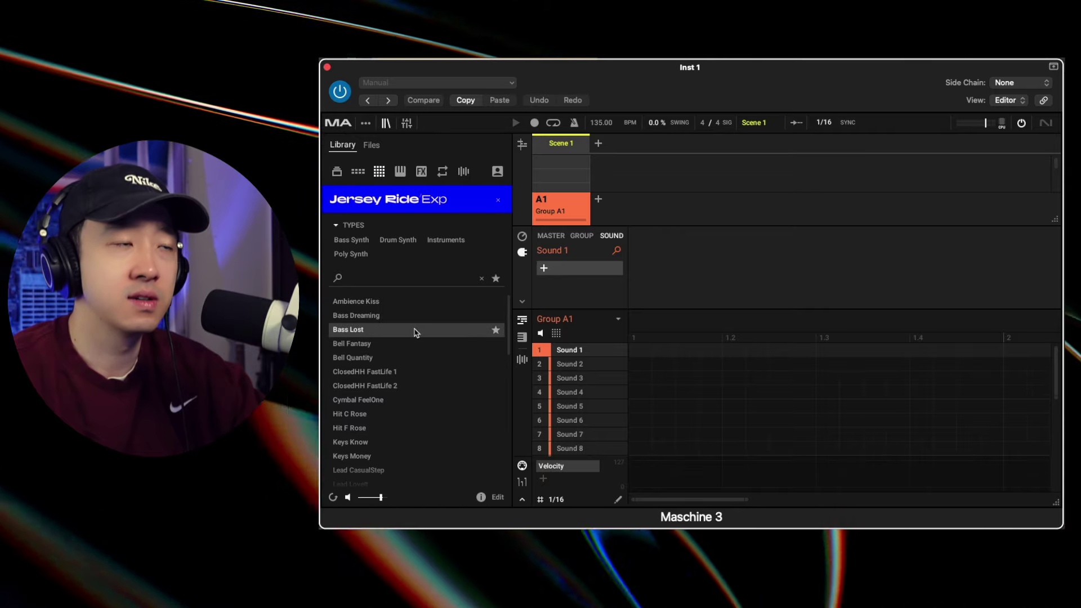
{"action": "key", "text": "Down"}
{"action": "key", "text": "Down"}
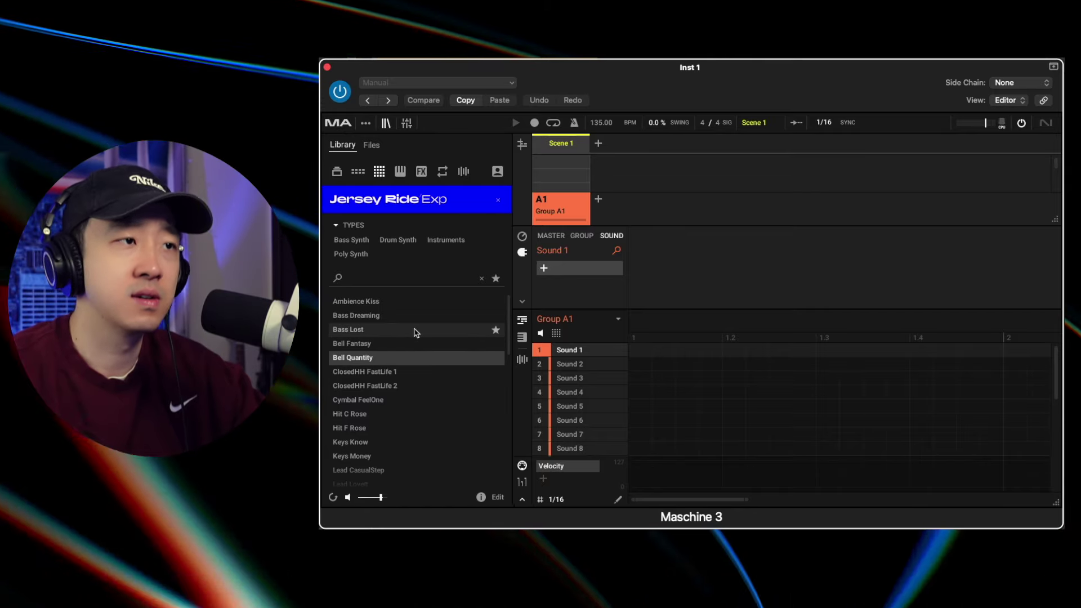
{"action": "key", "text": "Down"}
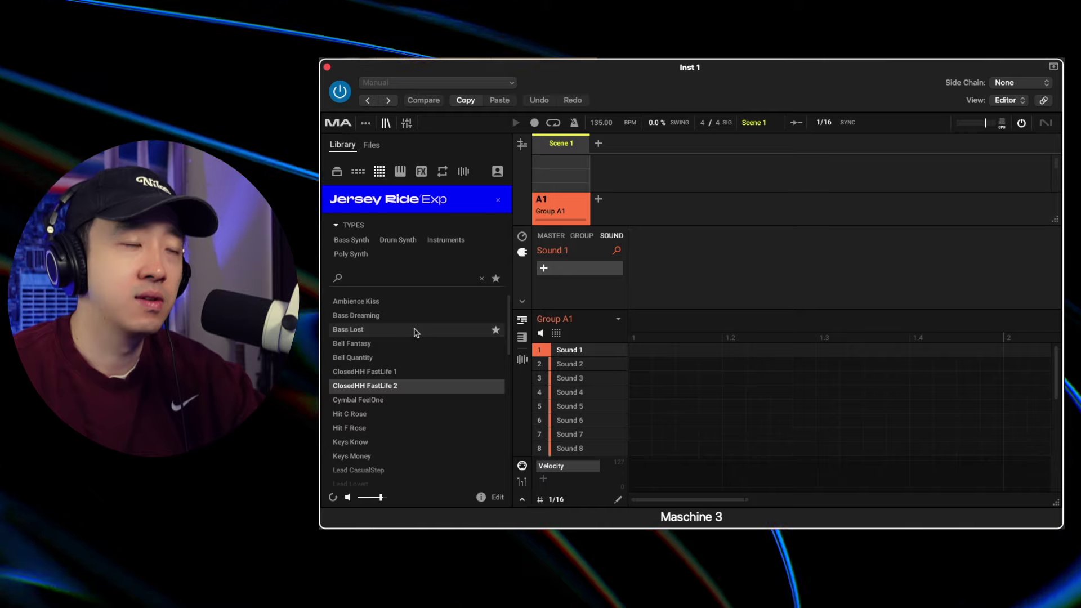
{"action": "key", "text": "Down"}
{"action": "key", "text": "Down"}
{"action": "key", "text": "Down"}
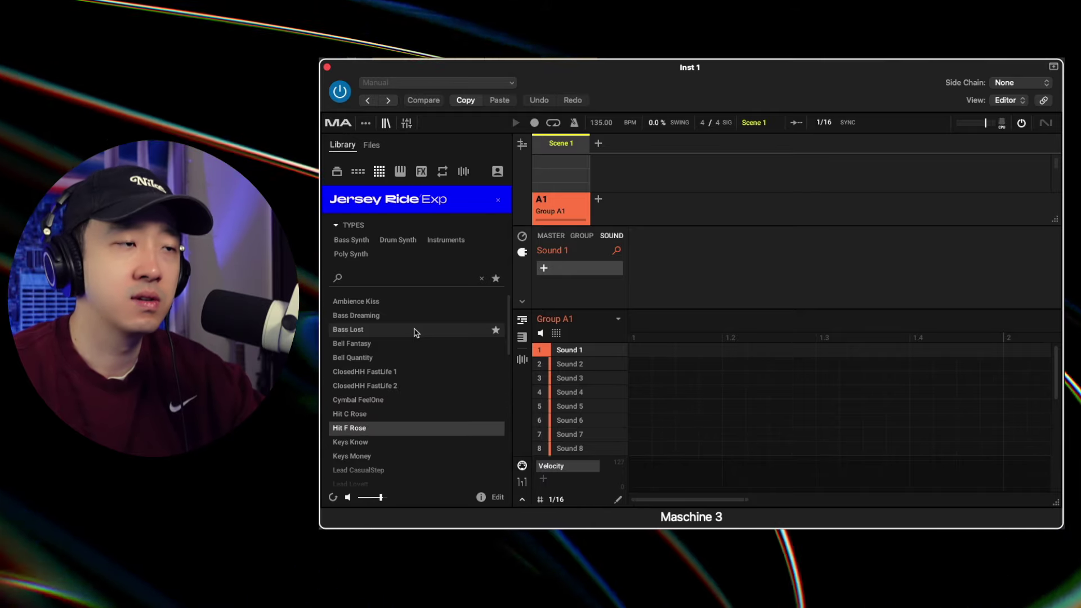
{"action": "key", "text": "Down"}
{"action": "key", "text": "Down"}
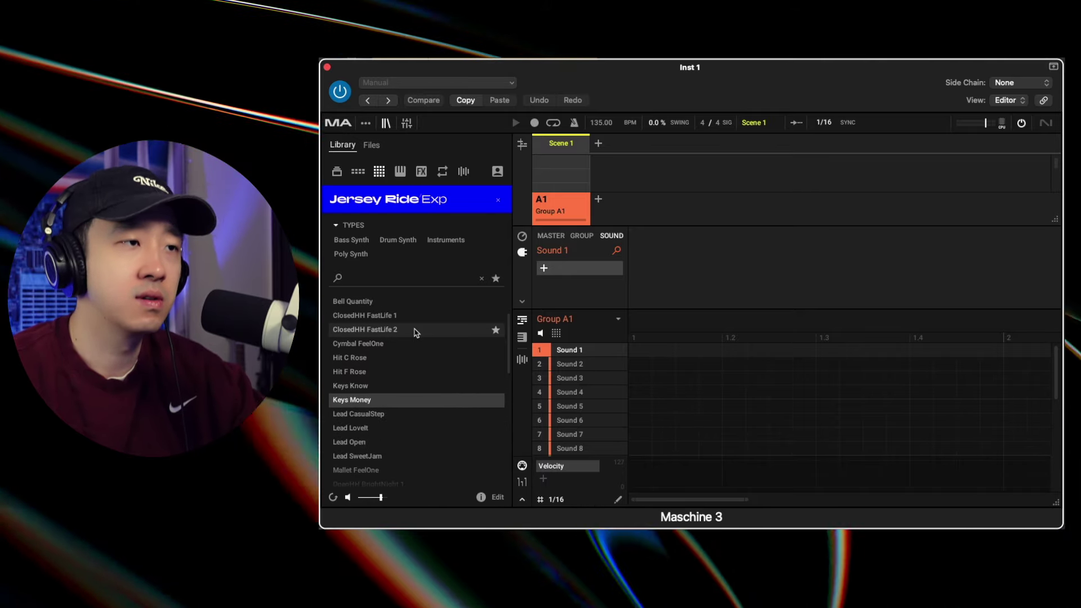
{"action": "key", "text": "Down"}
{"action": "key", "text": "Down"}
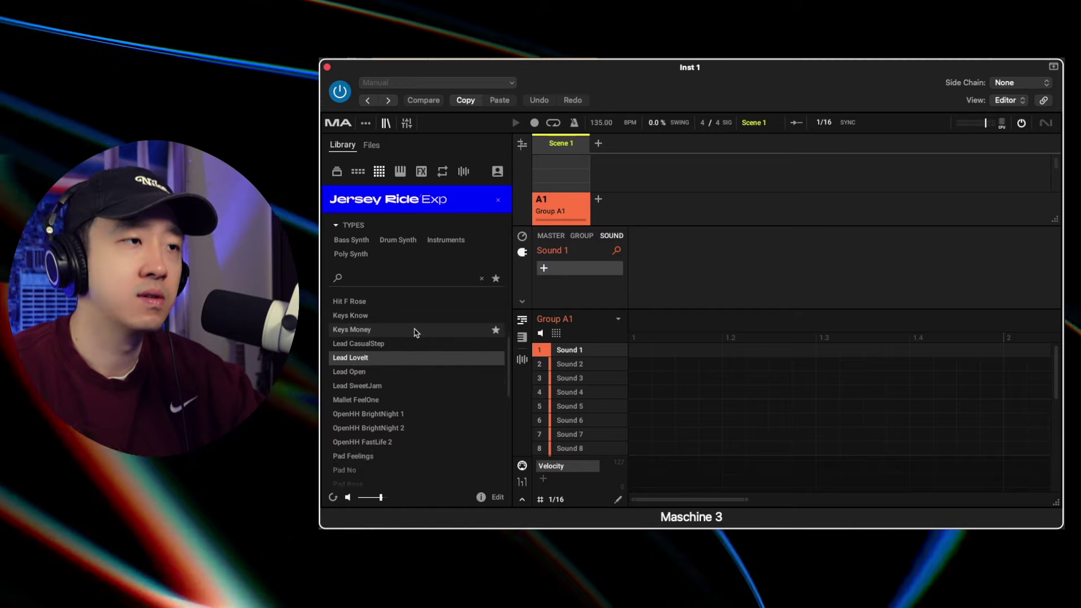
{"action": "key", "text": "Down"}
{"action": "key", "text": "Down"}
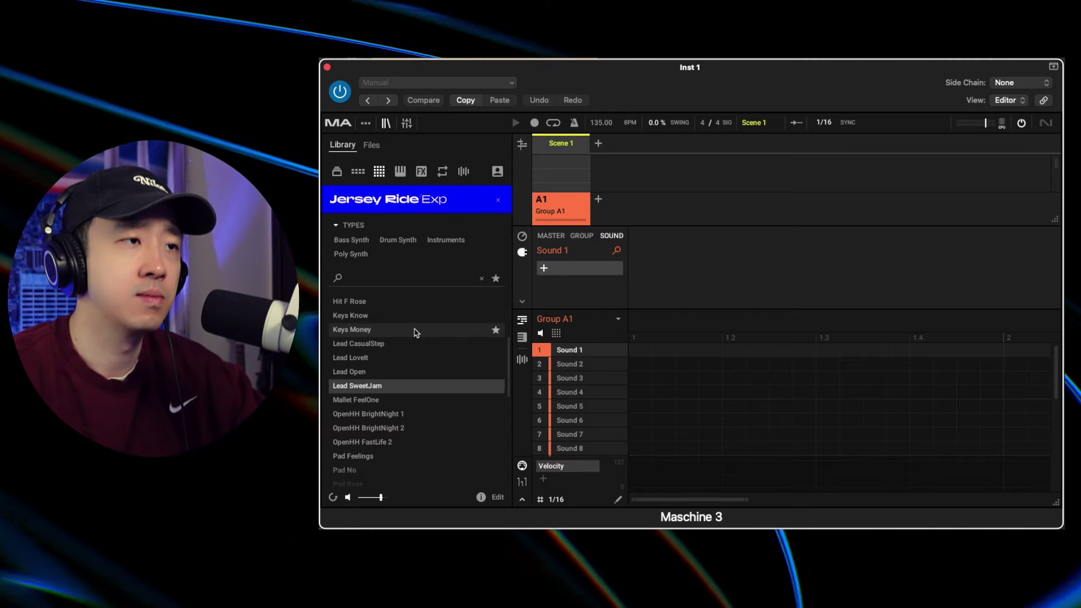
{"action": "key", "text": "Down"}
{"action": "key", "text": "Down"}
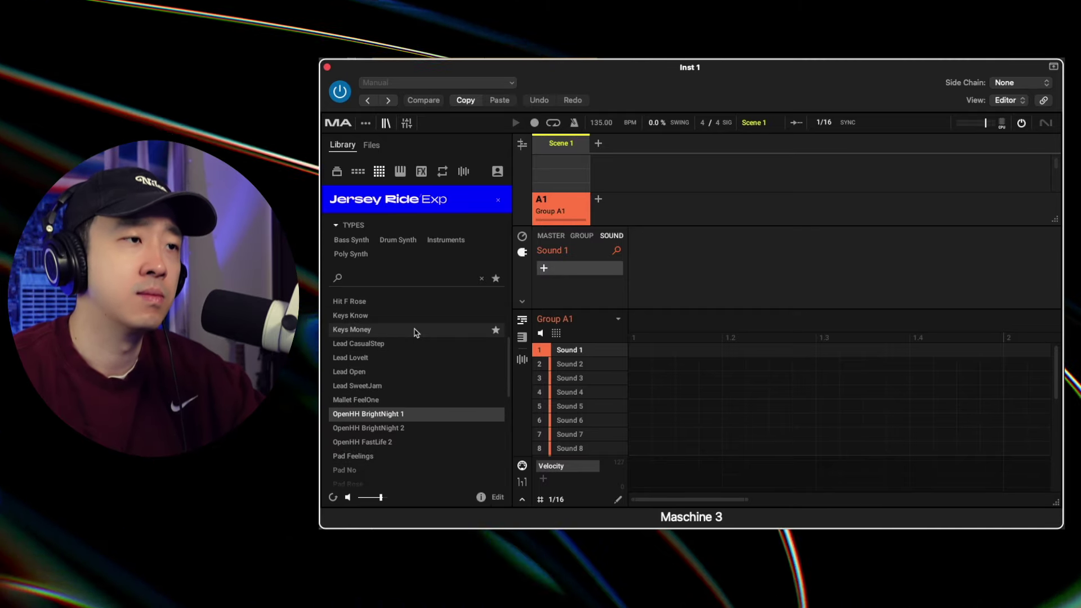
{"action": "key", "text": "Down"}
{"action": "key", "text": "Down"}
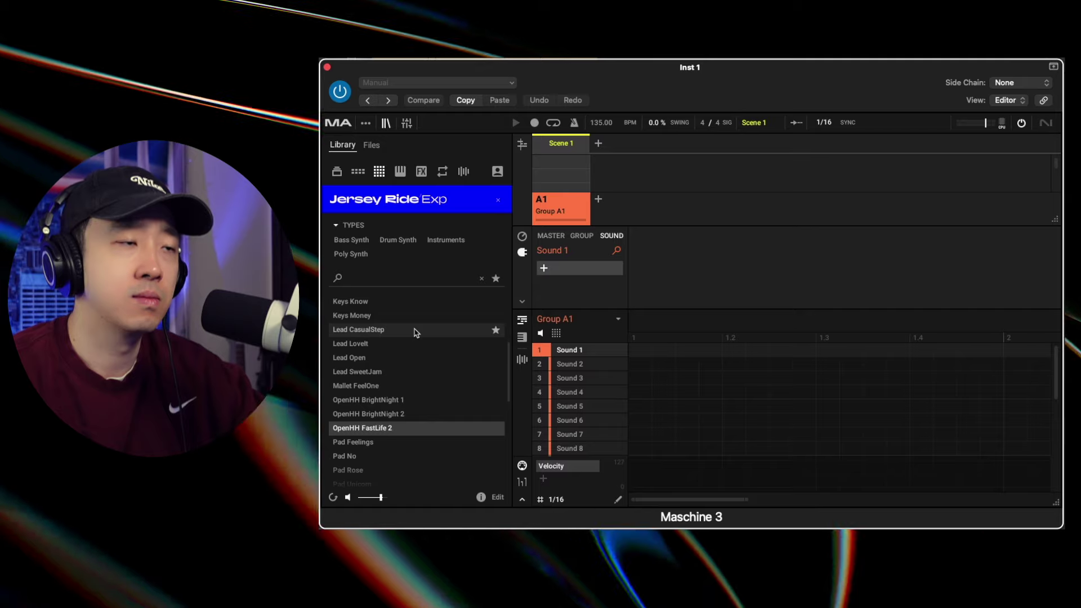
{"action": "key", "text": "Down"}
{"action": "key", "text": "Down"}
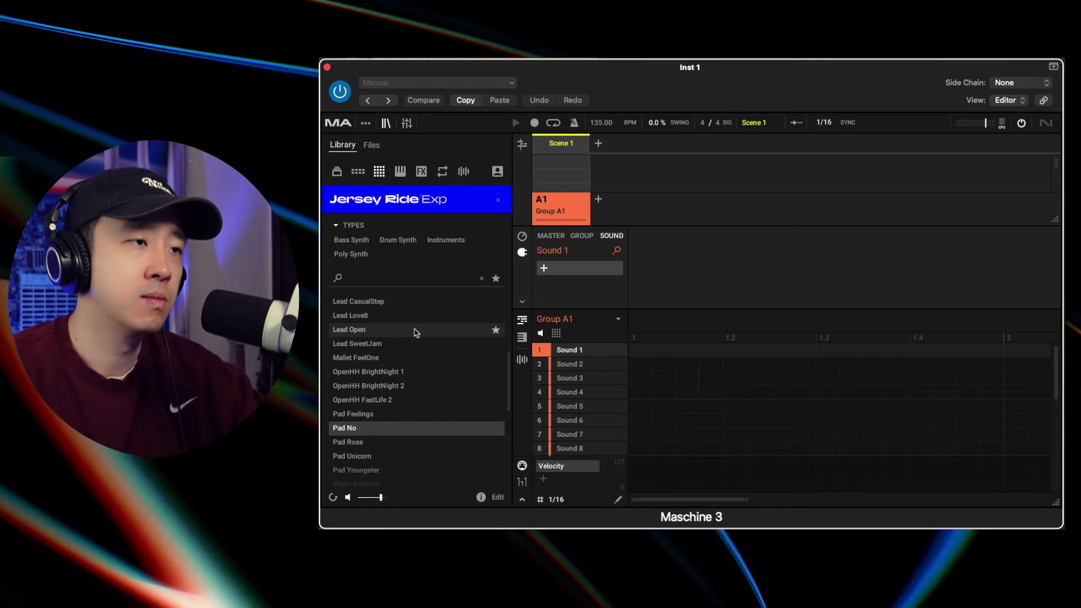
{"action": "key", "text": "Down"}
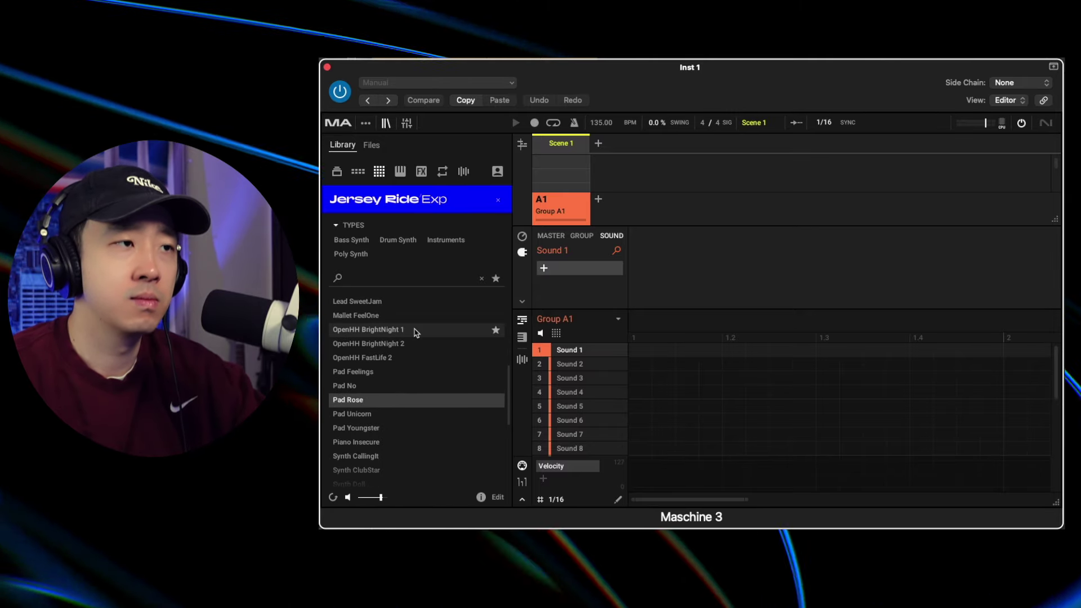
{"action": "key", "text": "Down"}
{"action": "key", "text": "Down"}
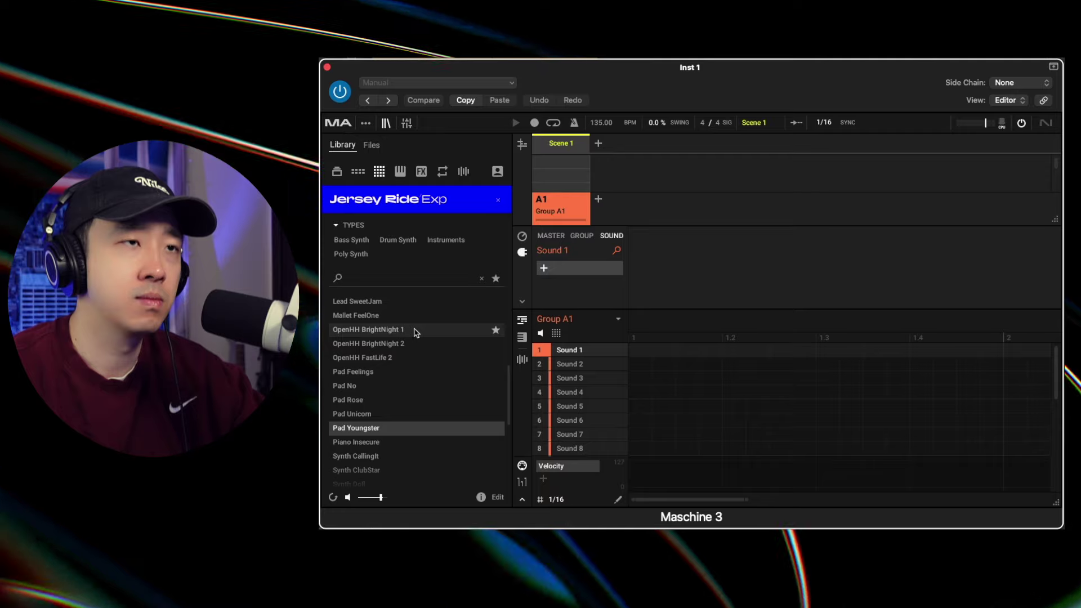
{"action": "key", "text": "Down"}
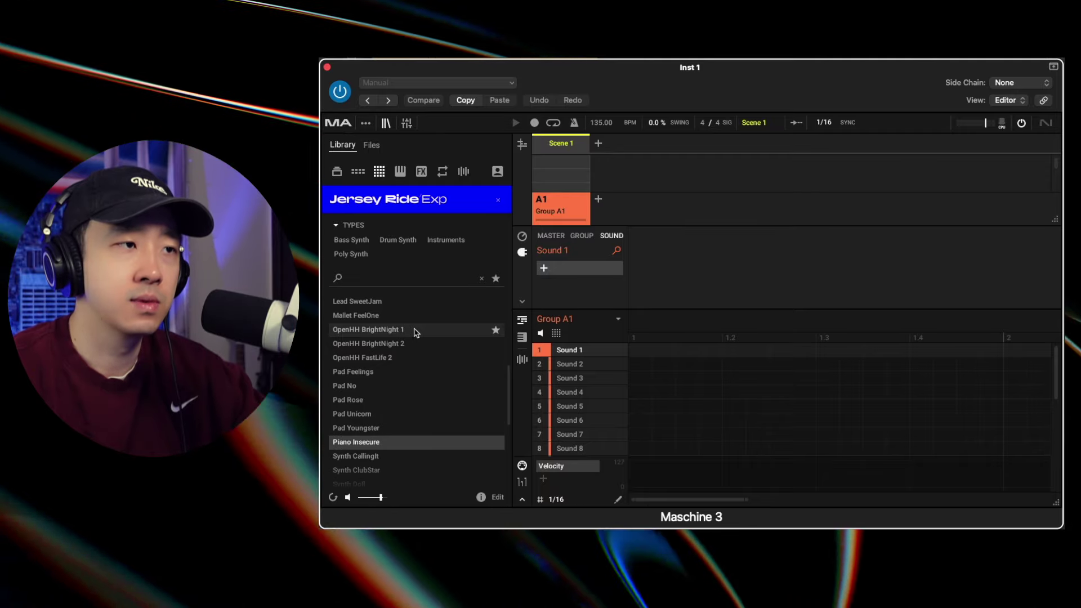
{"action": "key", "text": "Down"}
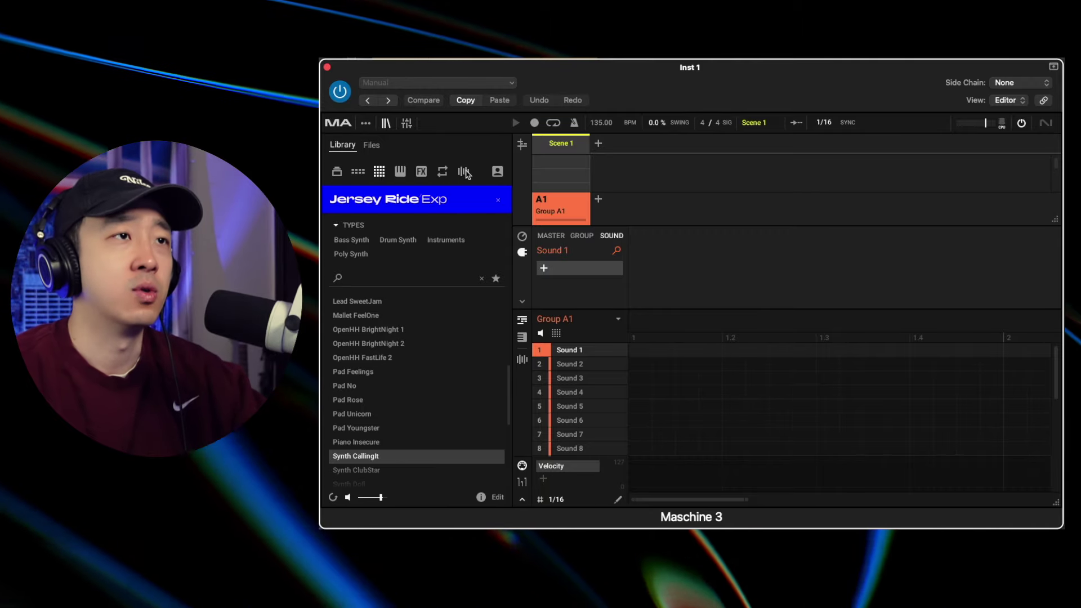
Show the Jersey Ride samples in the library and collapse the Types and Characters filters
{"action": "left_click", "coordinate": [463, 172]}
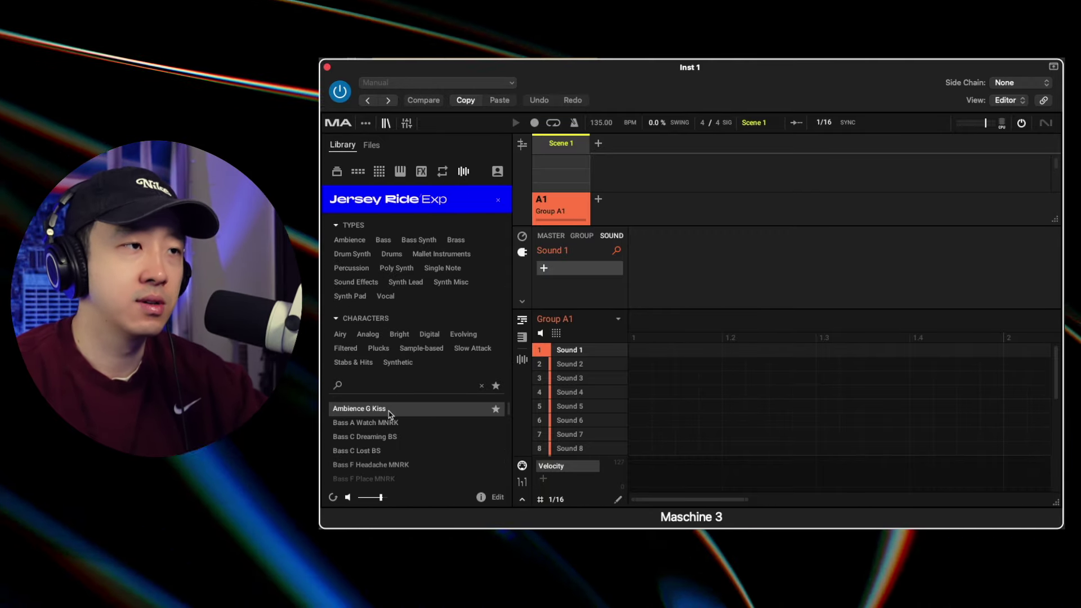
{"action": "key", "text": "Down"}
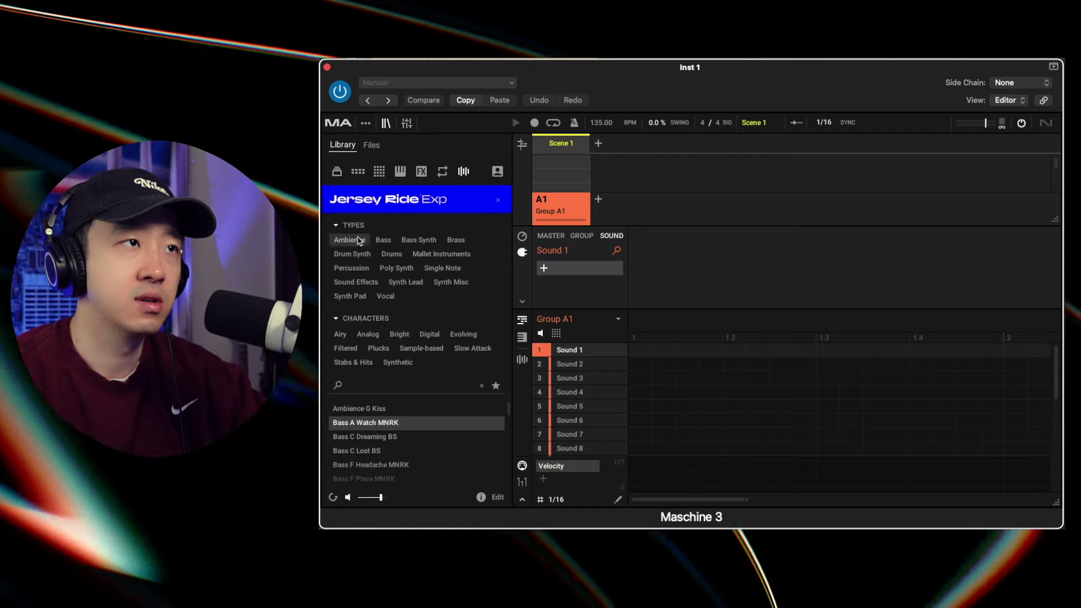
{"action": "left_click", "coordinate": [335, 225]}
{"action": "left_click", "coordinate": [337, 241]}
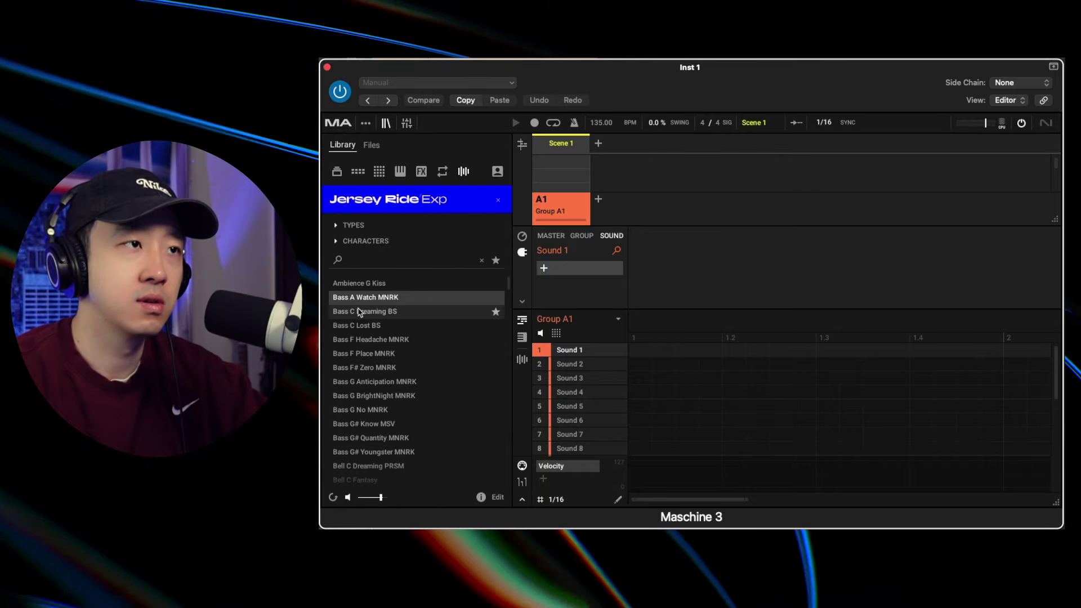
Preview the Jersey Ride bass and bell samples, from Bass C Dreaming BS to Bell C# CallingIt PRSM
{"action": "left_click", "coordinate": [359, 312]}
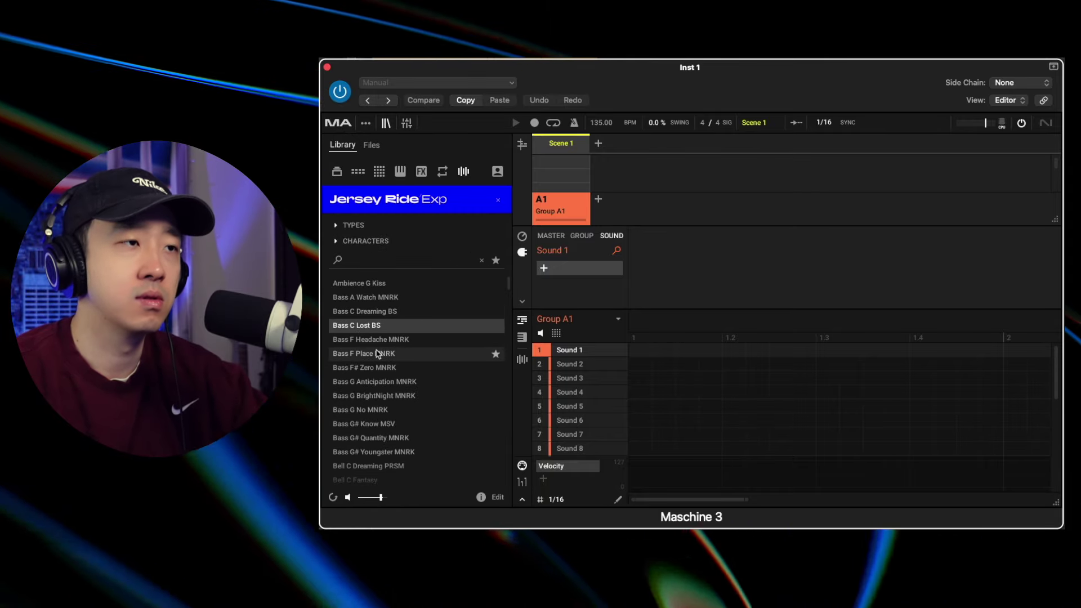
{"action": "scroll", "coordinate": [374, 353], "scroll_direction": "down", "scroll_amount": 4}
{"action": "left_click", "coordinate": [377, 353]}
{"action": "scroll", "coordinate": [377, 353], "scroll_direction": "down", "scroll_amount": 1}
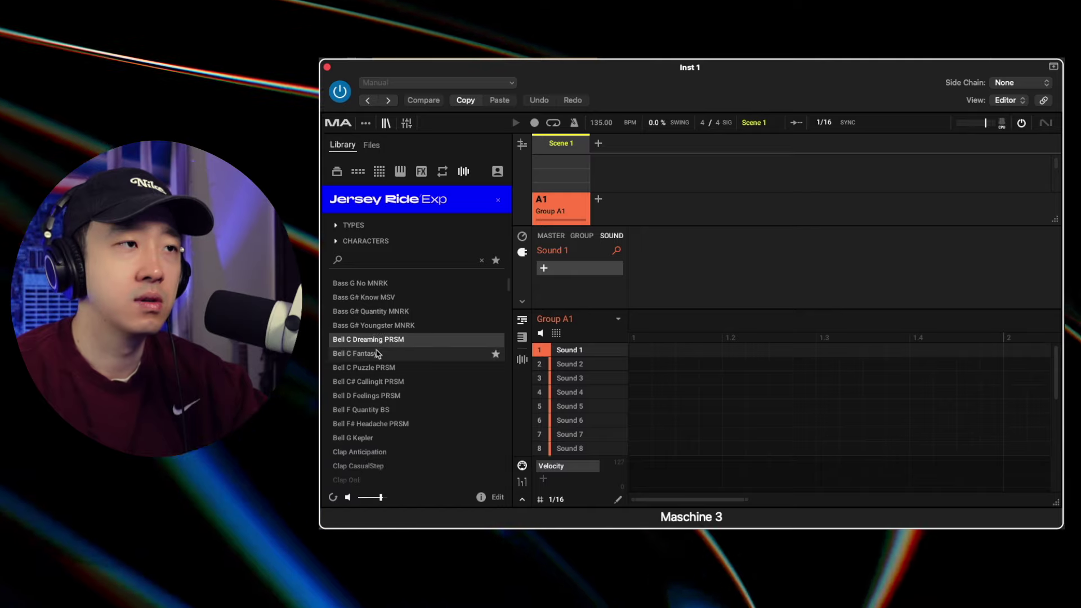
{"action": "left_click", "coordinate": [377, 381]}
{"action": "scroll", "coordinate": [377, 381], "scroll_direction": "down", "scroll_amount": 5}
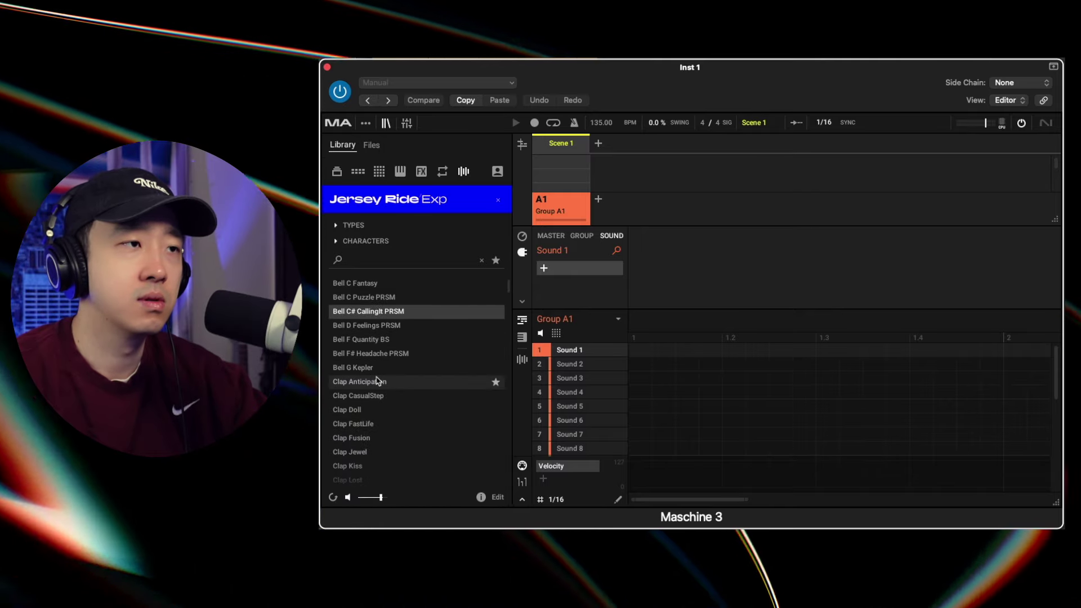
Preview clap and closed hi-hat samples, including Clap Fusion, ClosedHH Captain 1 and ClosedHH FeelOne 1
{"action": "left_click", "coordinate": [377, 381]}
{"action": "scroll", "coordinate": [377, 381], "scroll_direction": "down", "scroll_amount": 5}
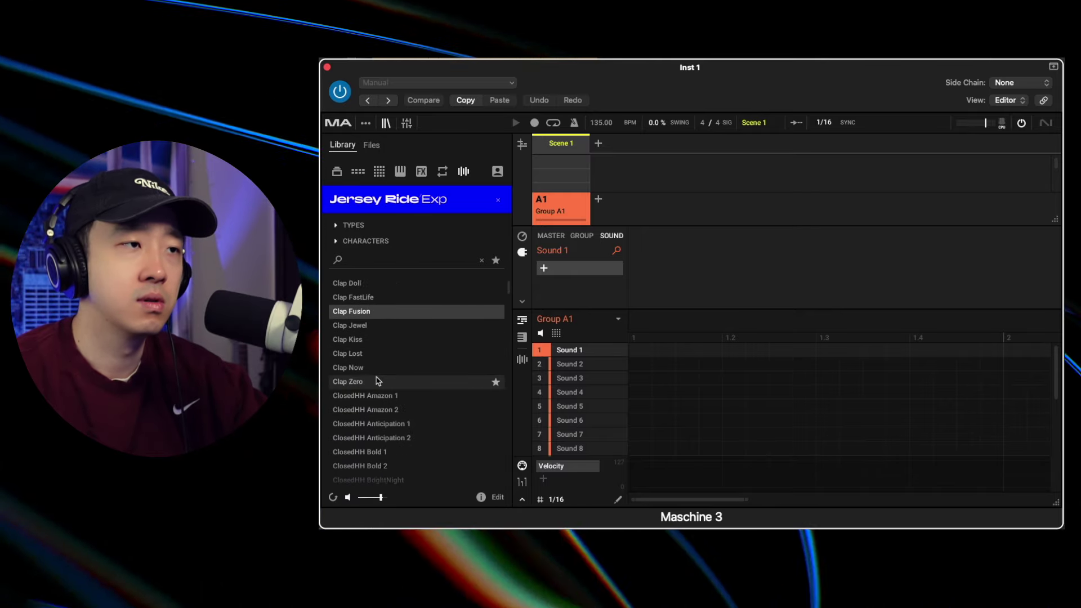
{"action": "left_click", "coordinate": [377, 381]}
{"action": "scroll", "coordinate": [377, 381], "scroll_direction": "down", "scroll_amount": 8}
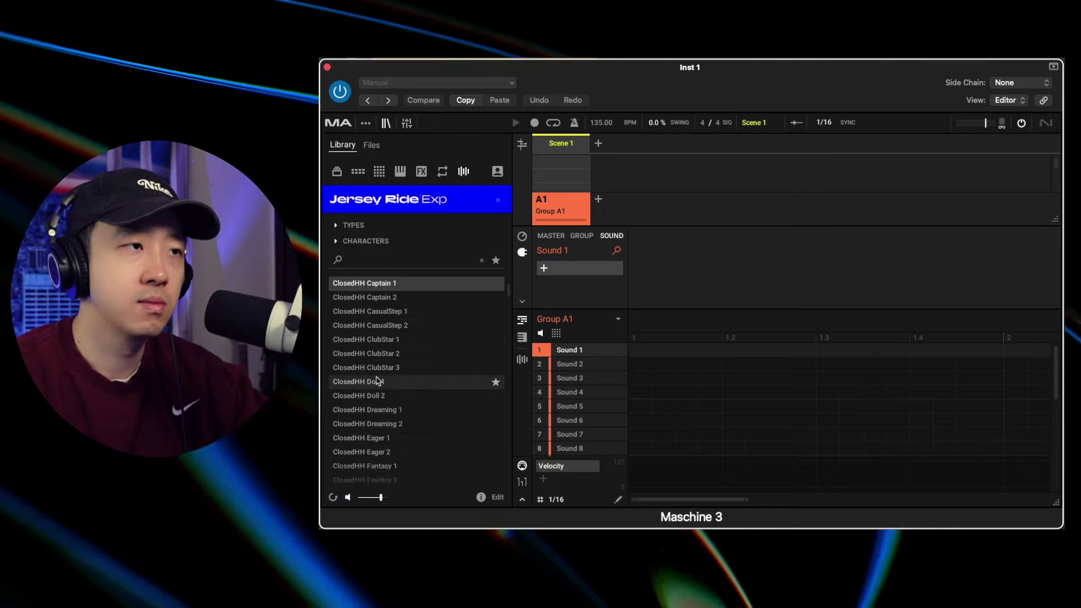
{"action": "scroll", "coordinate": [377, 381], "scroll_direction": "down", "scroll_amount": 4}
{"action": "left_click", "coordinate": [377, 381]}
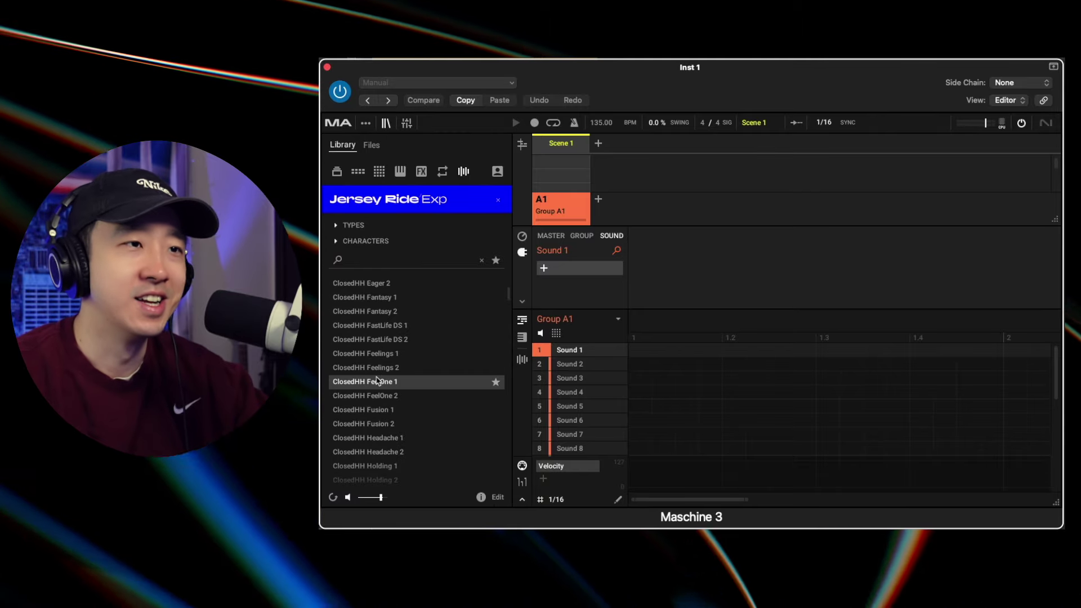
Sample the rest of the one-shots, previewing ClosedHH Solar 2, Cymbal Bold, Keys E2 Know, Kick Lost and OpenHH CasualStep 2
{"action": "scroll", "coordinate": [400, 418], "scroll_direction": "down", "scroll_amount": 9}
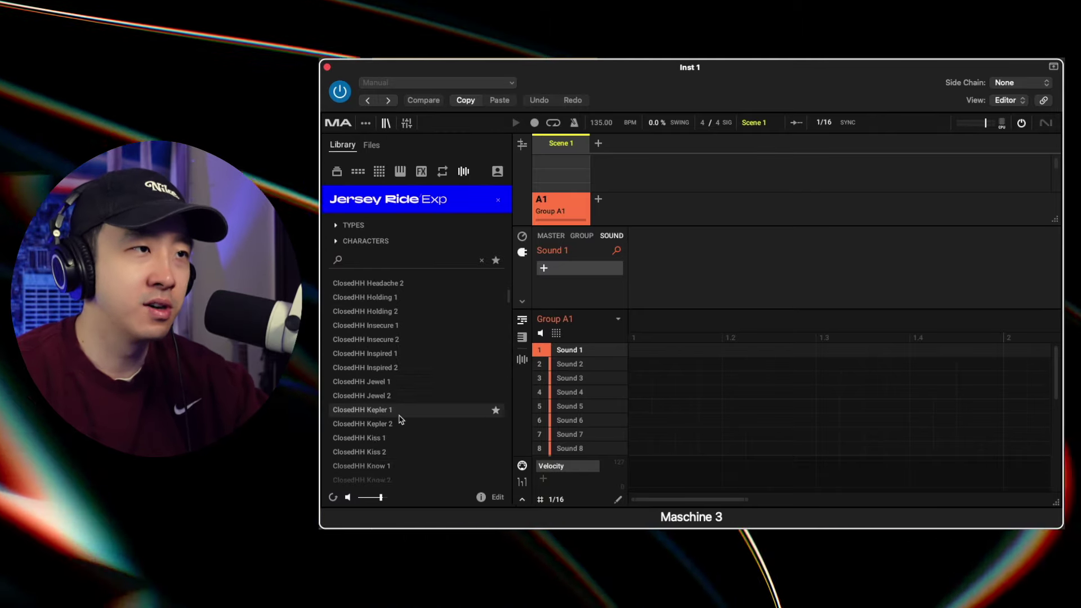
{"action": "scroll", "coordinate": [400, 420], "scroll_direction": "down", "scroll_amount": 12}
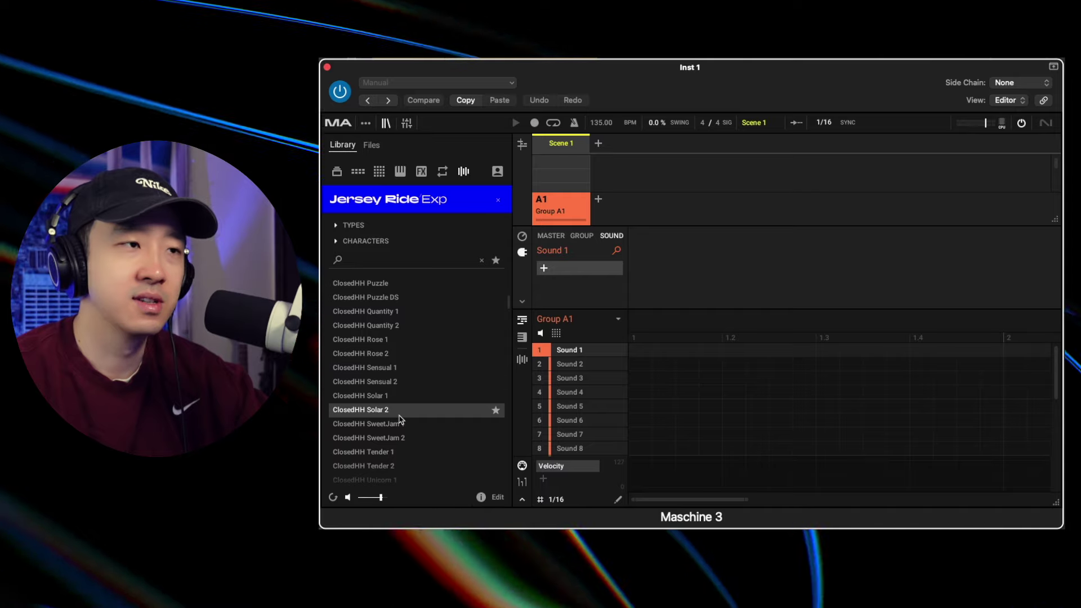
{"action": "scroll", "coordinate": [400, 419], "scroll_direction": "down", "scroll_amount": 8}
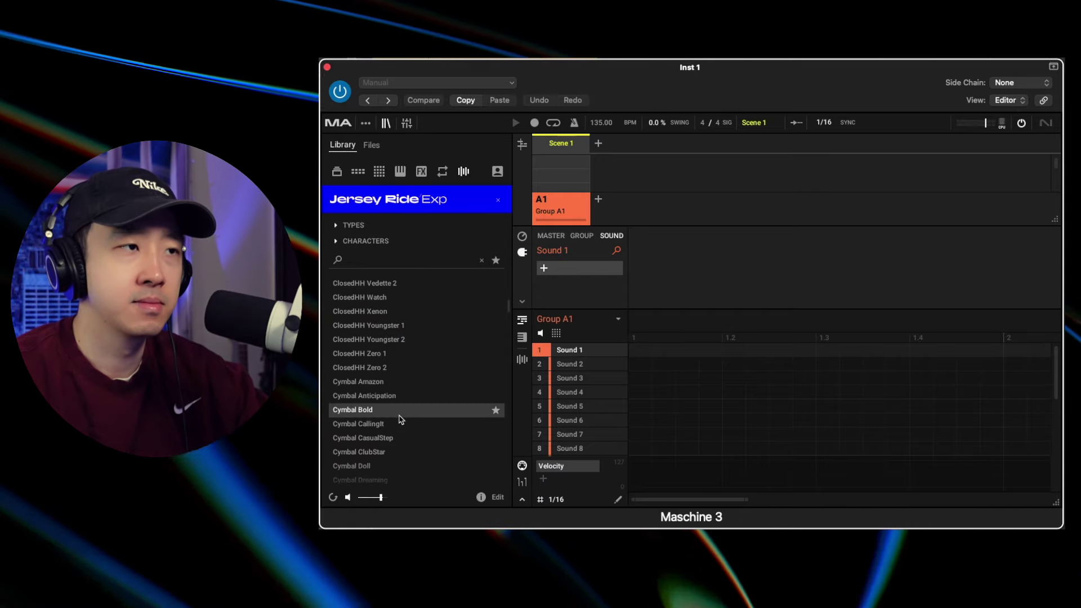
{"action": "scroll", "coordinate": [399, 420], "scroll_direction": "down", "scroll_amount": 15}
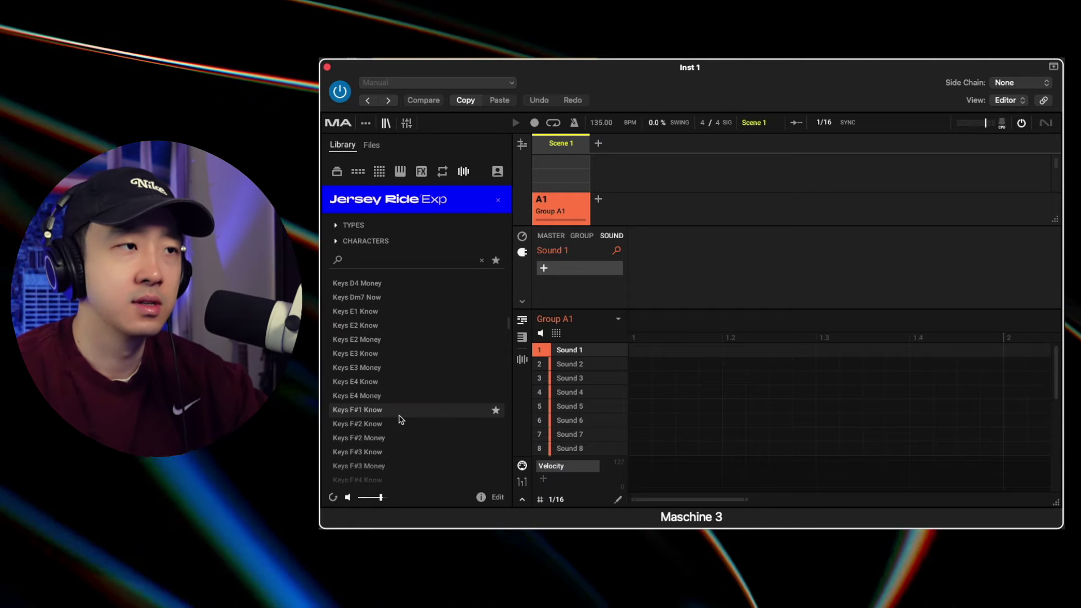
{"action": "scroll", "coordinate": [391, 381], "scroll_direction": "down", "scroll_amount": 15}
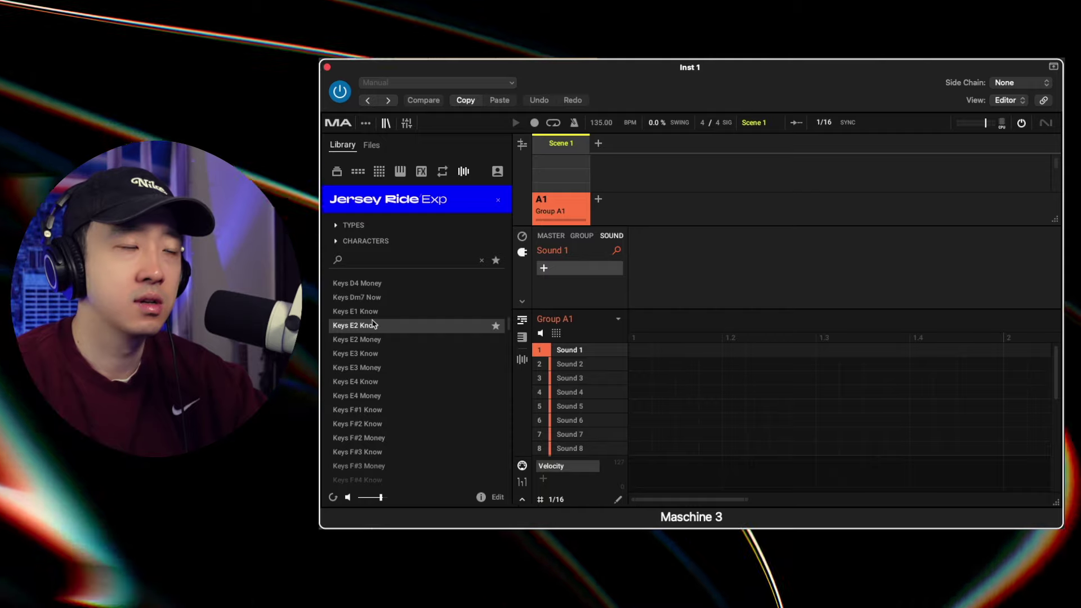
{"action": "scroll", "coordinate": [374, 366], "scroll_direction": "down", "scroll_amount": 15}
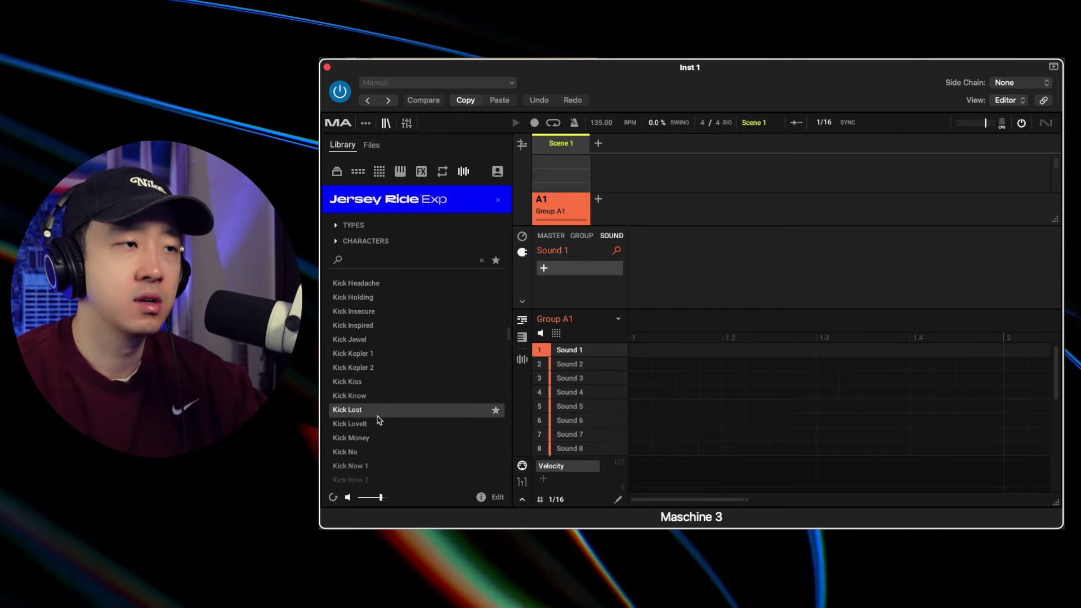
{"action": "scroll", "coordinate": [378, 419], "scroll_direction": "down", "scroll_amount": 8}
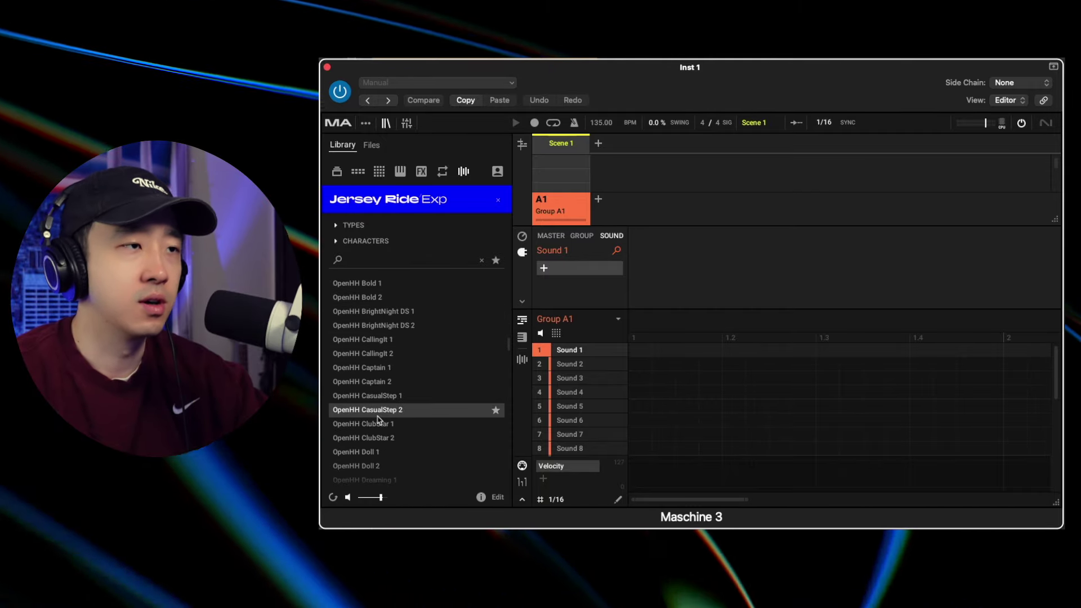
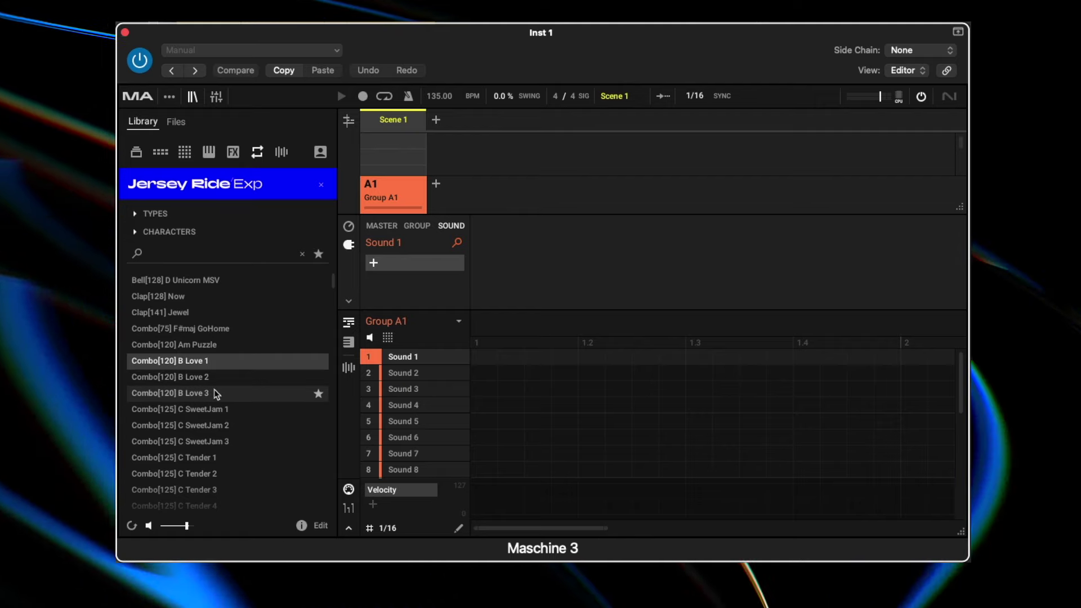
Preview the Jersey Ride combo loops C Tender 1 at 125 BPM, Gm Eager at 126 BPM and C Anticipation 2 at 128 BPM
{"action": "scroll", "coordinate": [216, 394], "scroll_direction": "down", "scroll_amount": 2}
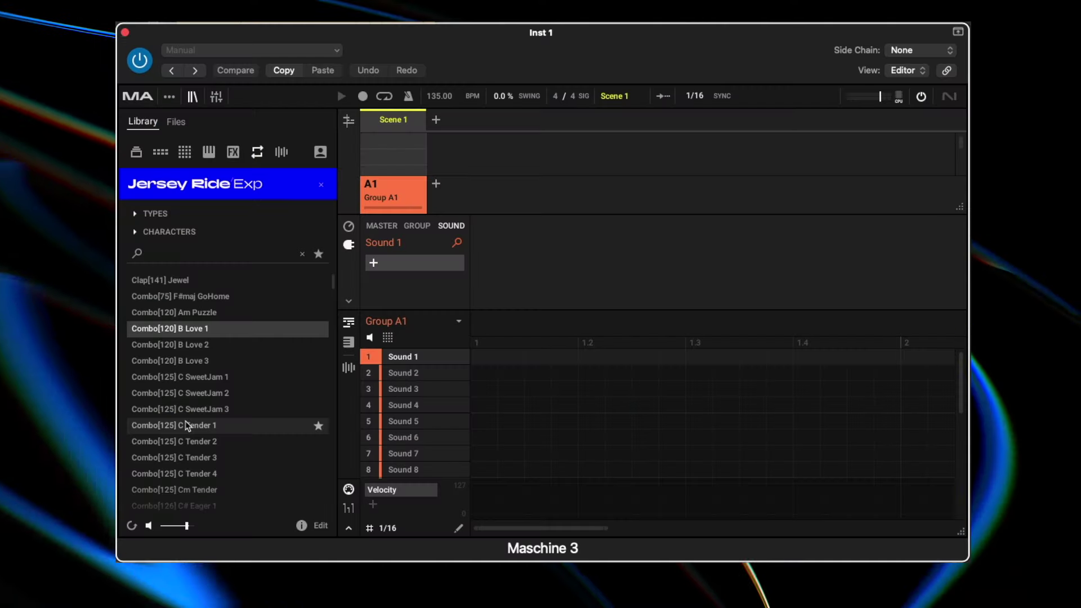
{"action": "left_click", "coordinate": [186, 425]}
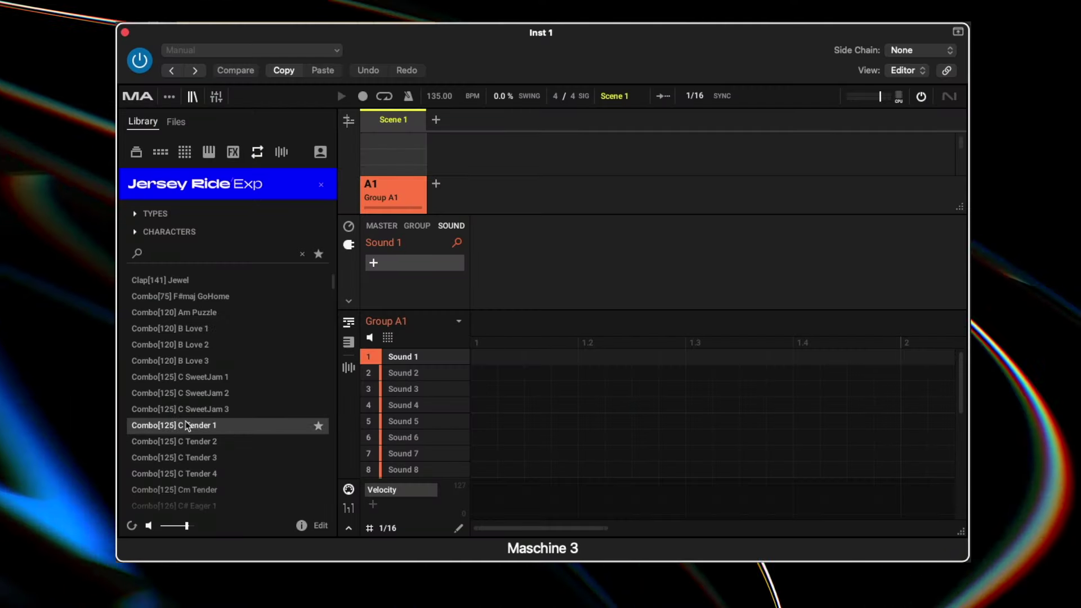
{"action": "scroll", "coordinate": [188, 427], "scroll_direction": "down", "scroll_amount": 1}
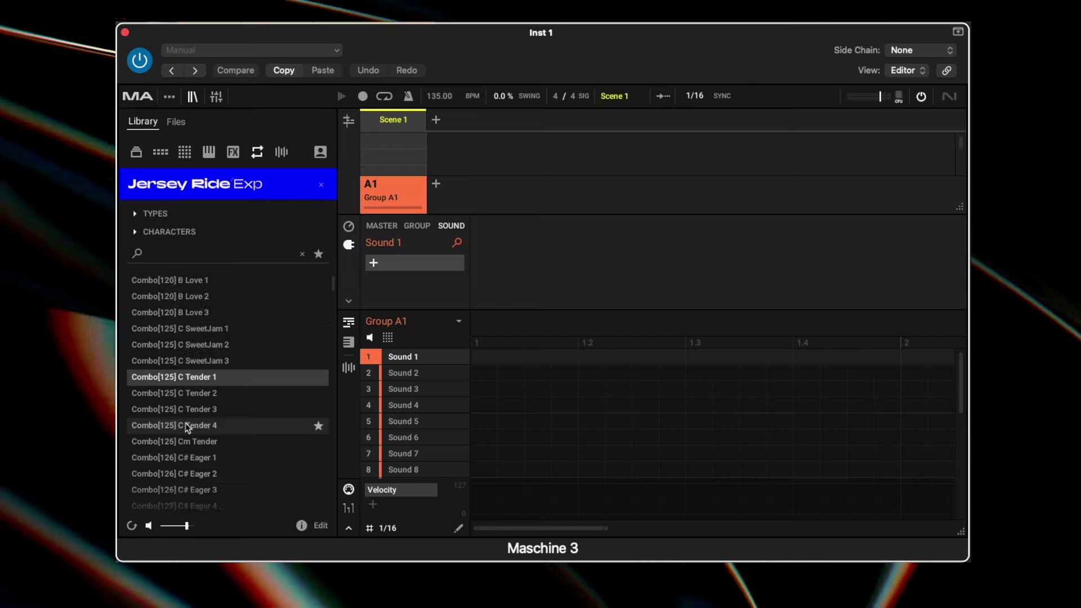
{"action": "scroll", "coordinate": [188, 427], "scroll_direction": "down", "scroll_amount": 2}
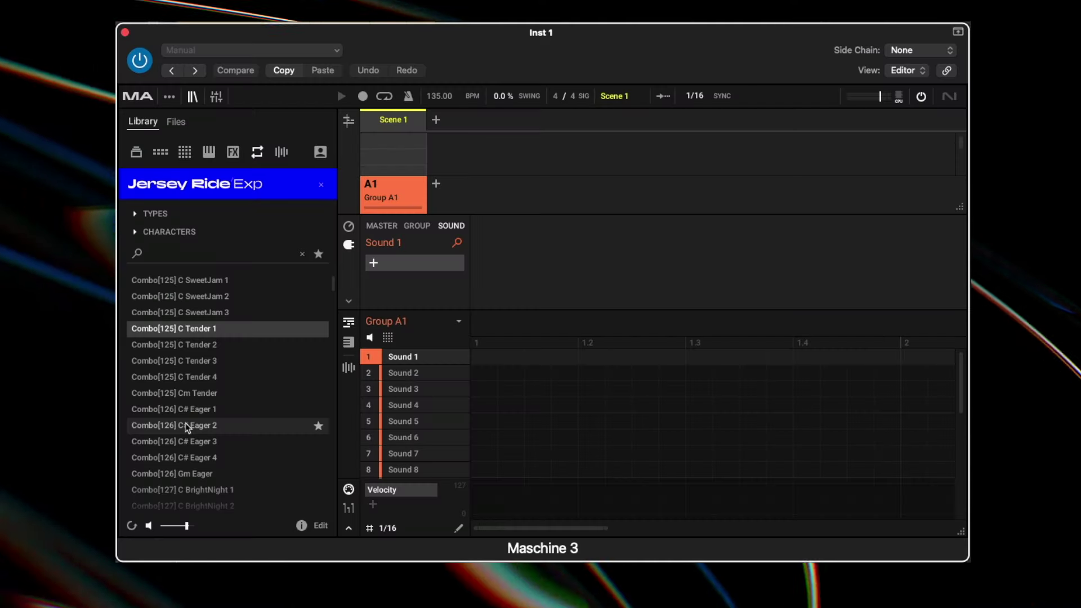
{"action": "scroll", "coordinate": [186, 395], "scroll_direction": "down", "scroll_amount": 1}
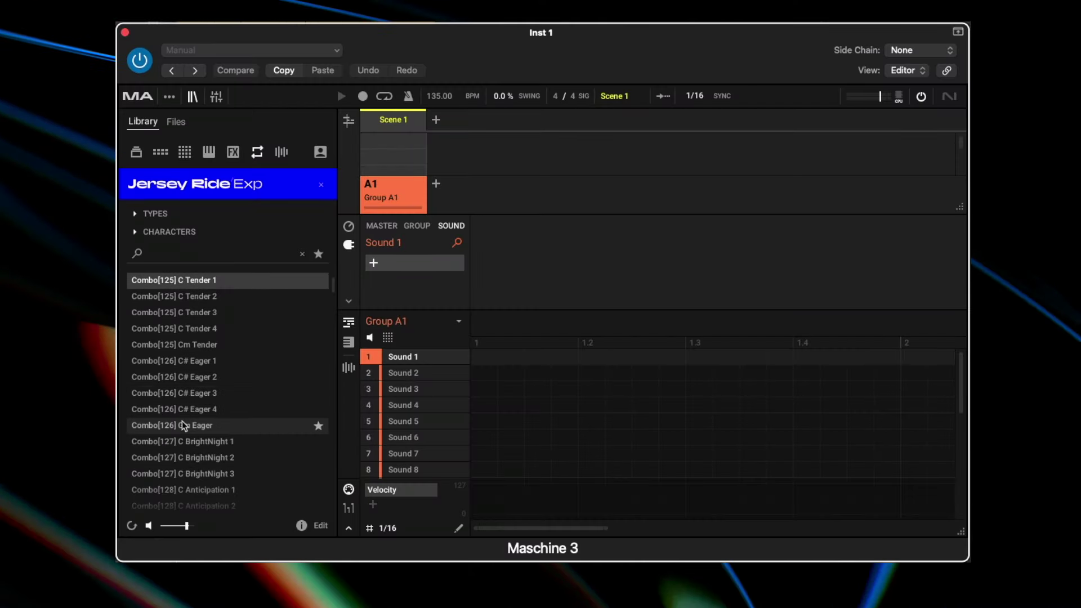
{"action": "scroll", "coordinate": [183, 431], "scroll_direction": "down", "scroll_amount": 3}
{"action": "scroll", "coordinate": [183, 432], "scroll_direction": "down", "scroll_amount": 1}
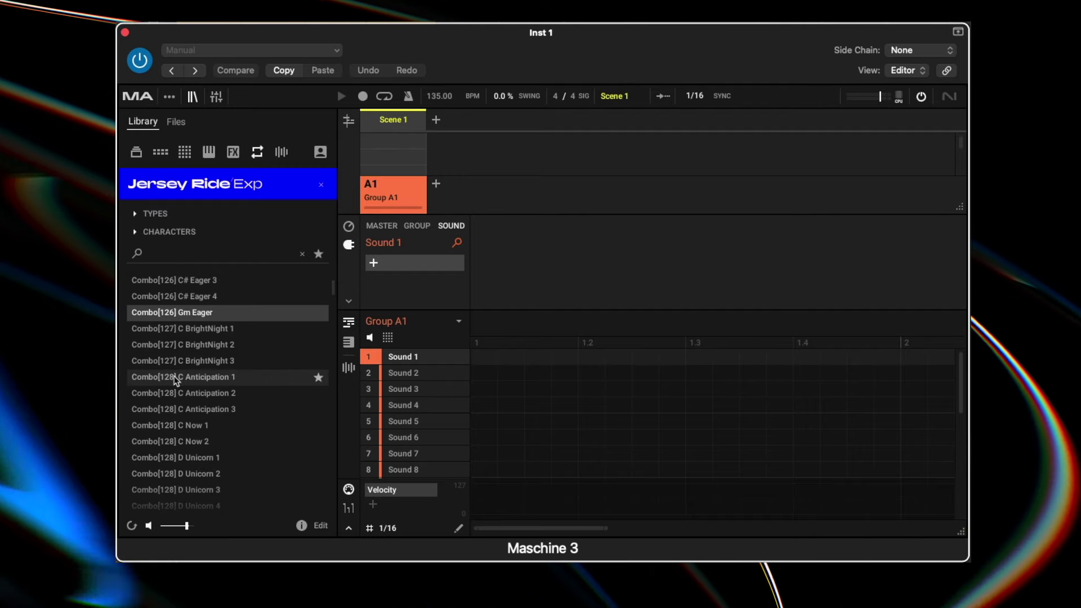
{"action": "scroll", "coordinate": [177, 380], "scroll_direction": "down", "scroll_amount": 1}
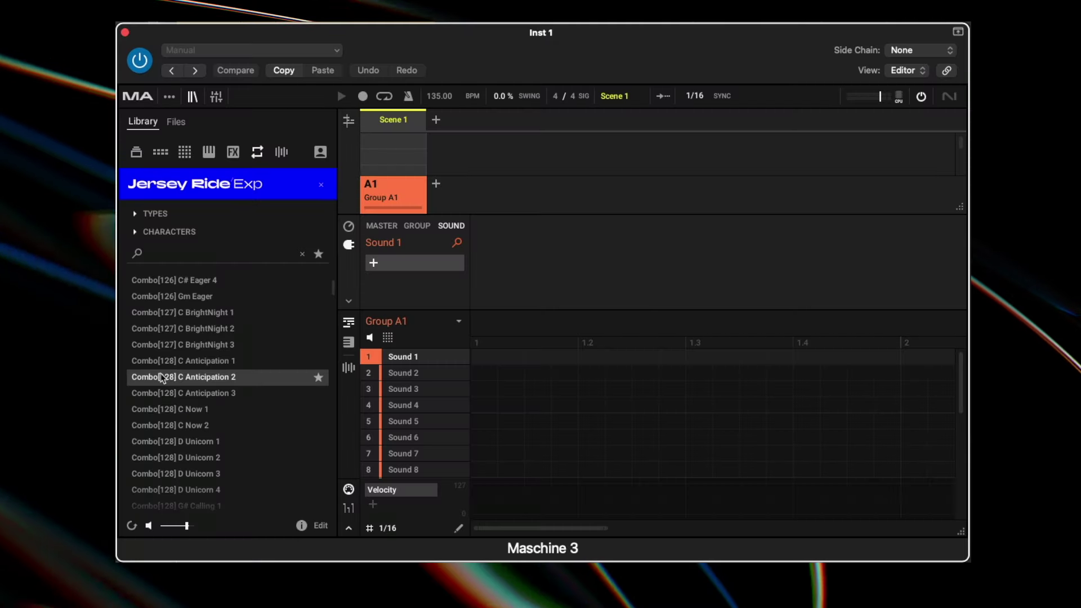
Continue previewing the combo loops with C Anticipation 3, D Unicorn 1, D Unicorn 4, C# Zero 1 and C Quantity 1
{"action": "left_click", "coordinate": [262, 393]}
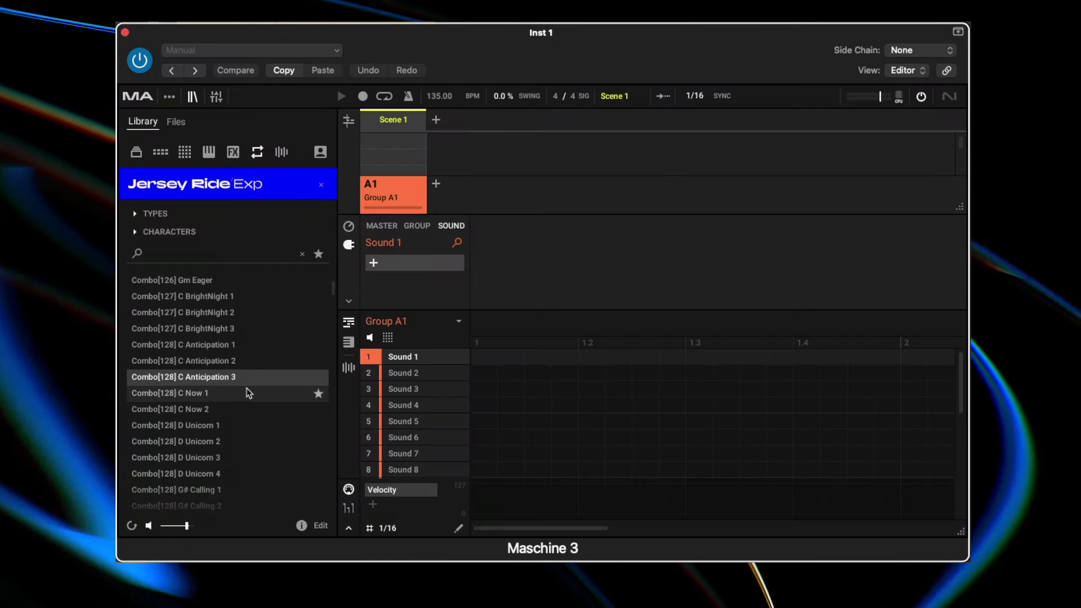
{"action": "scroll", "coordinate": [249, 393], "scroll_direction": "down", "scroll_amount": 1}
{"action": "scroll", "coordinate": [249, 392], "scroll_direction": "down", "scroll_amount": 1}
{"action": "left_click", "coordinate": [249, 393]}
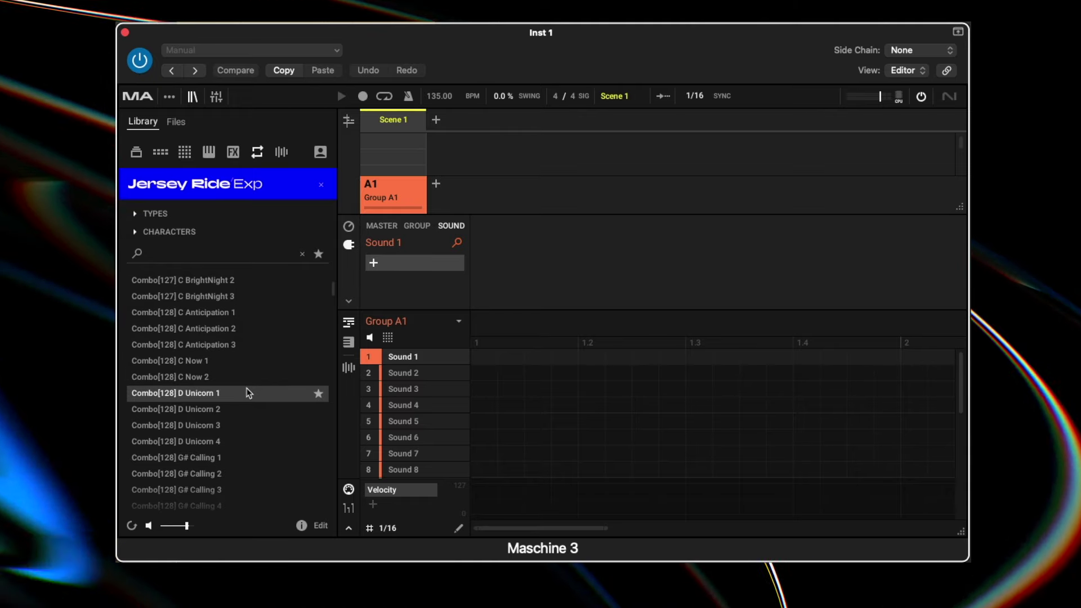
{"action": "scroll", "coordinate": [249, 392], "scroll_direction": "down", "scroll_amount": 2}
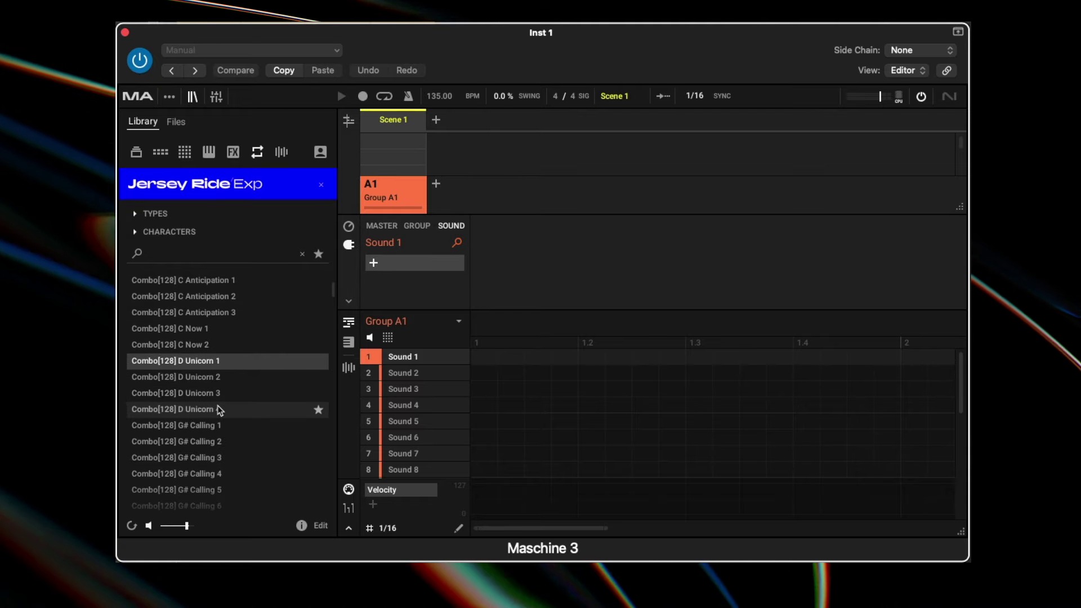
{"action": "left_click", "coordinate": [219, 409]}
{"action": "scroll", "coordinate": [219, 409], "scroll_direction": "down", "scroll_amount": 1}
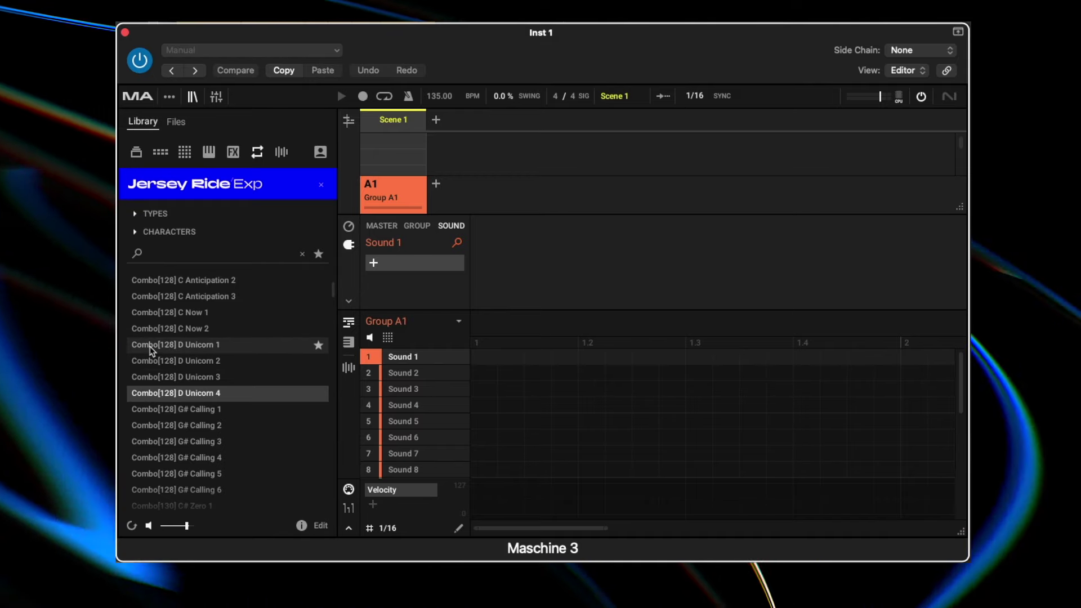
{"action": "scroll", "coordinate": [186, 456], "scroll_direction": "down", "scroll_amount": 3}
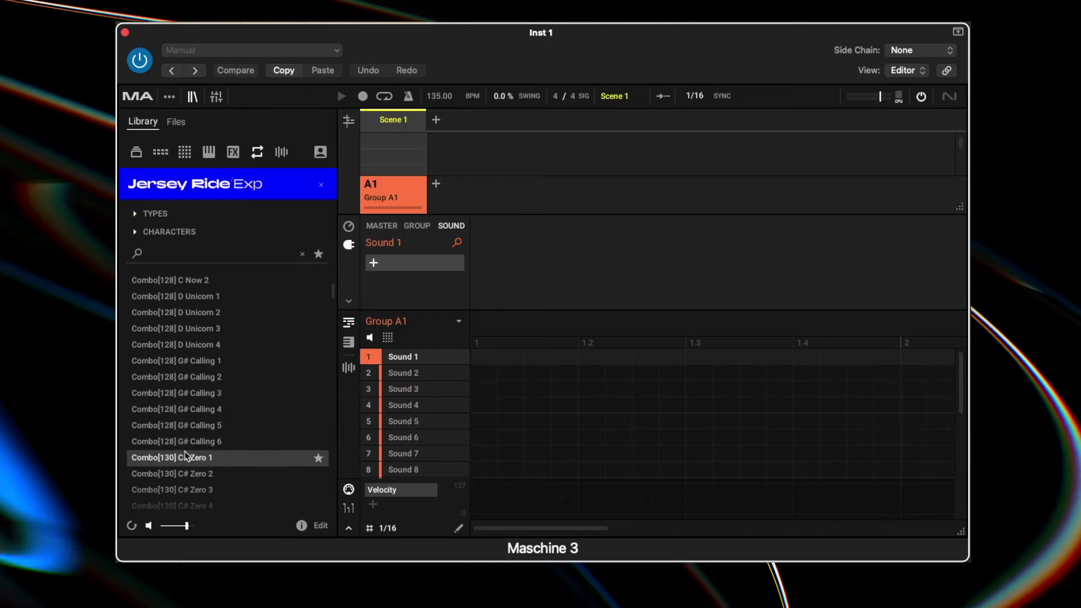
{"action": "scroll", "coordinate": [185, 455], "scroll_direction": "down", "scroll_amount": 6}
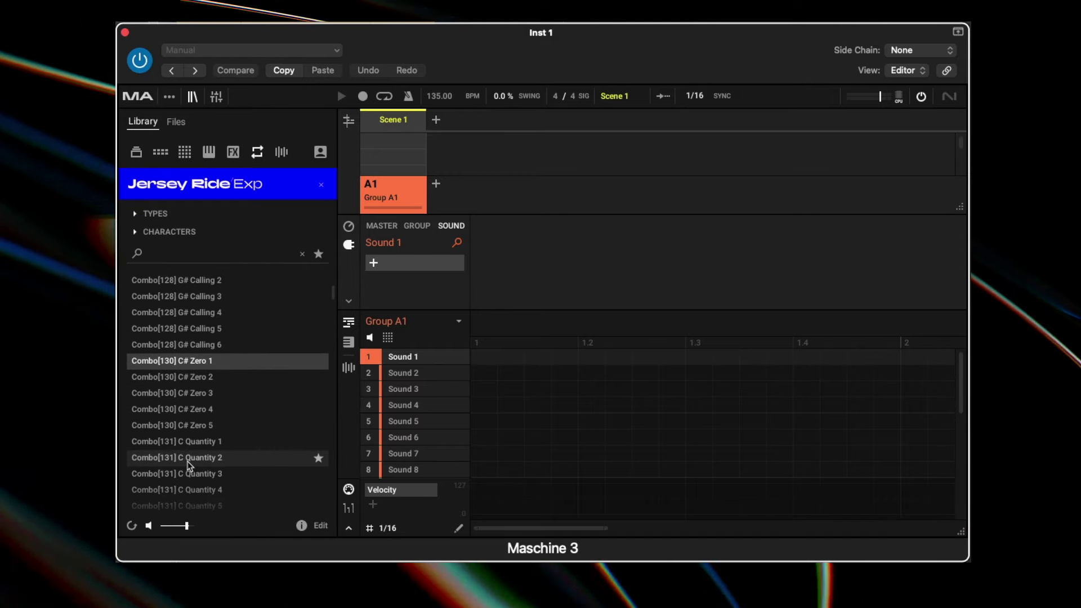
{"action": "left_click", "coordinate": [177, 443]}
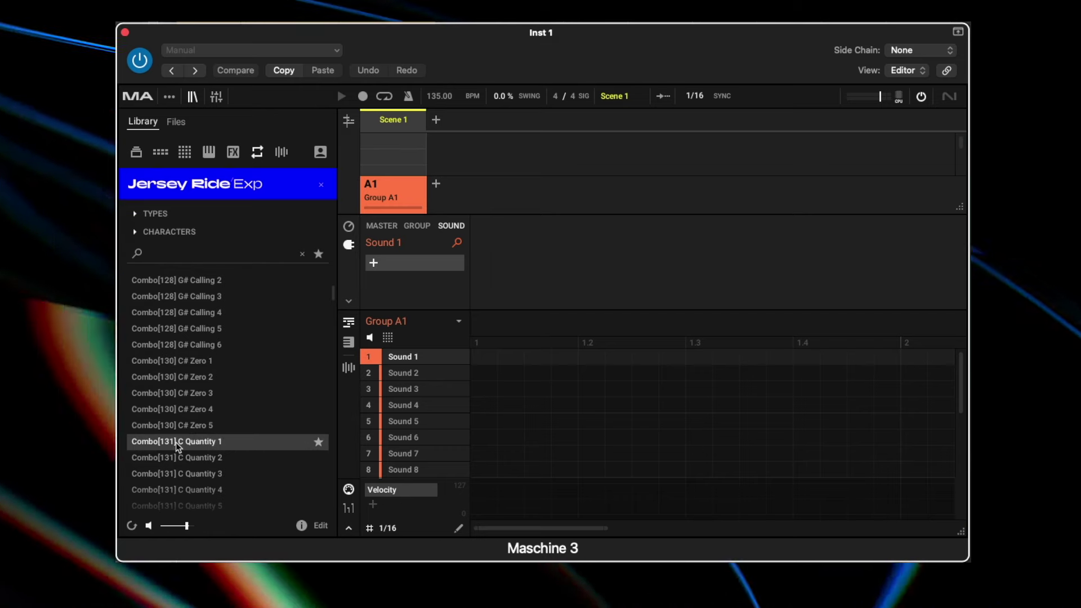
Preview the Jersey Ride drum loops Quantity 1 at 131 BPM, Rose 1 at 136 BPM and Headache 2 at 138 BPM
{"action": "scroll", "coordinate": [176, 444], "scroll_direction": "down", "scroll_amount": 20}
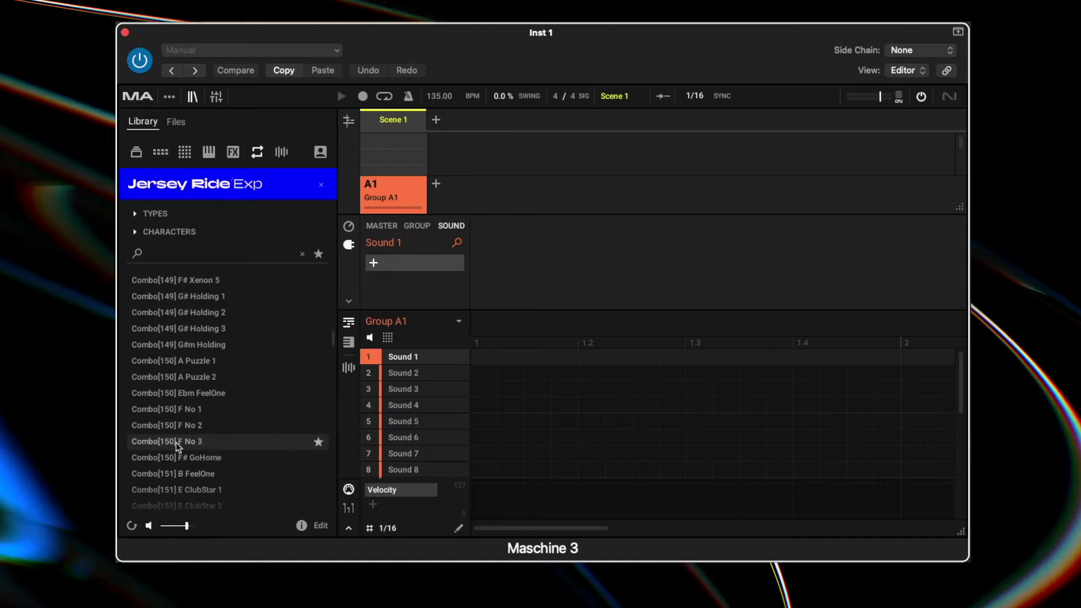
{"action": "scroll", "coordinate": [170, 444], "scroll_direction": "down", "scroll_amount": 10}
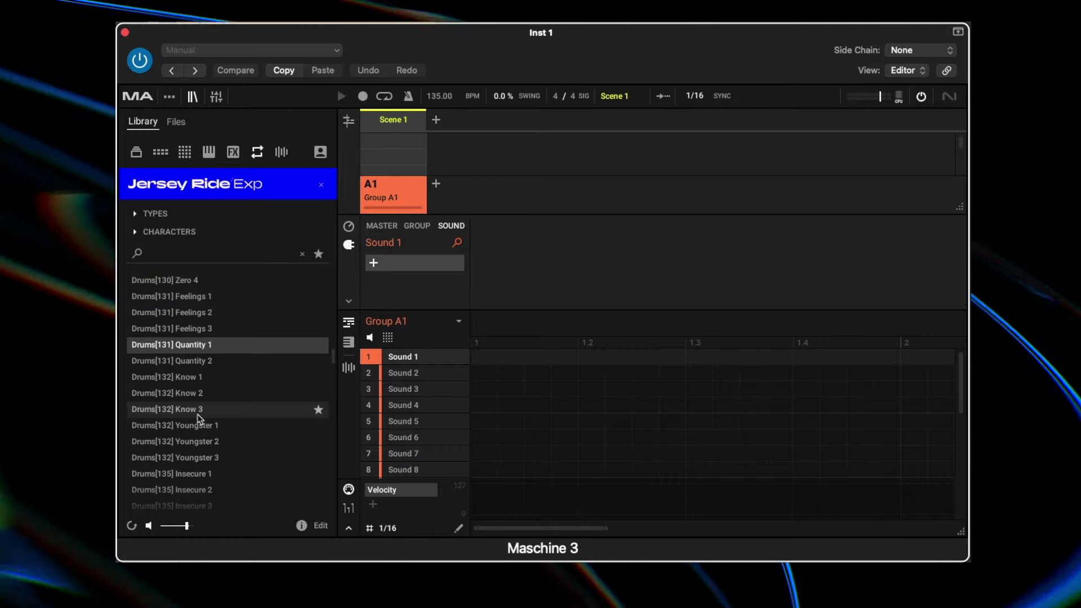
{"action": "scroll", "coordinate": [198, 419], "scroll_direction": "down", "scroll_amount": 8}
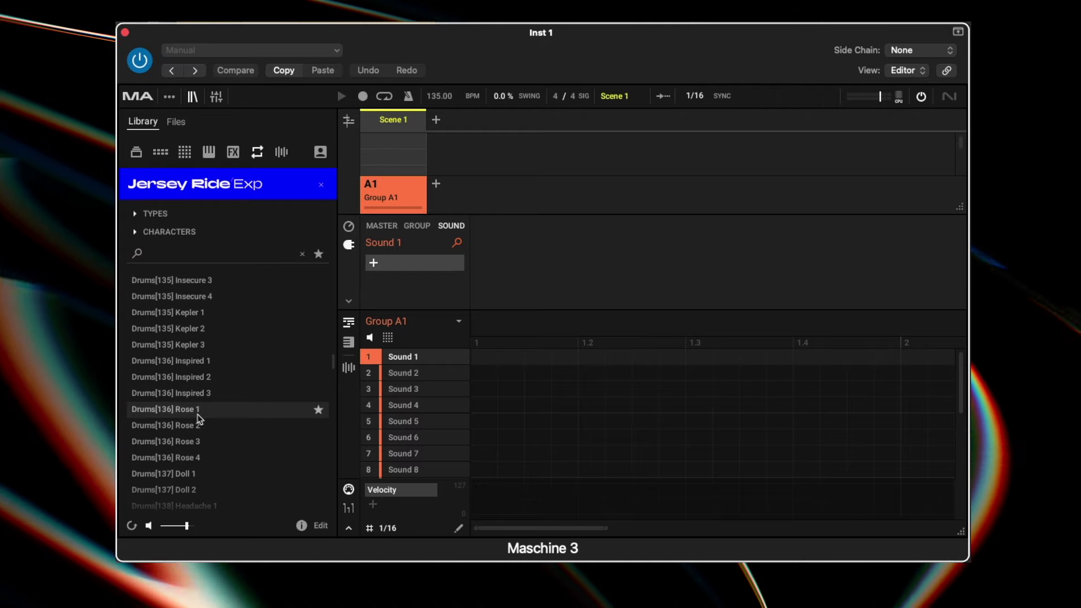
{"action": "left_click", "coordinate": [197, 411]}
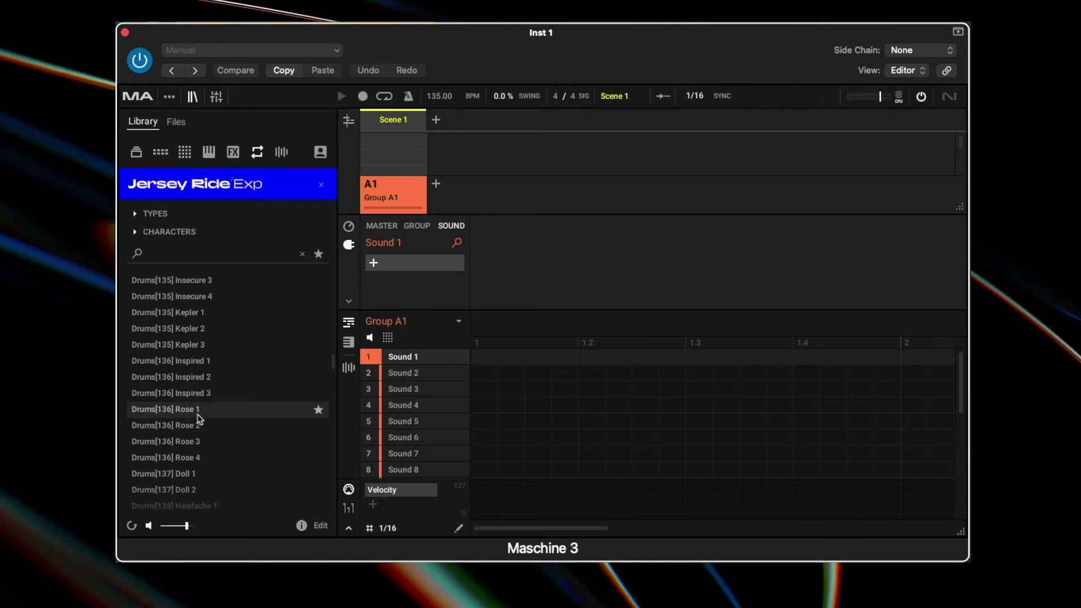
{"action": "scroll", "coordinate": [198, 415], "scroll_direction": "down", "scroll_amount": 3}
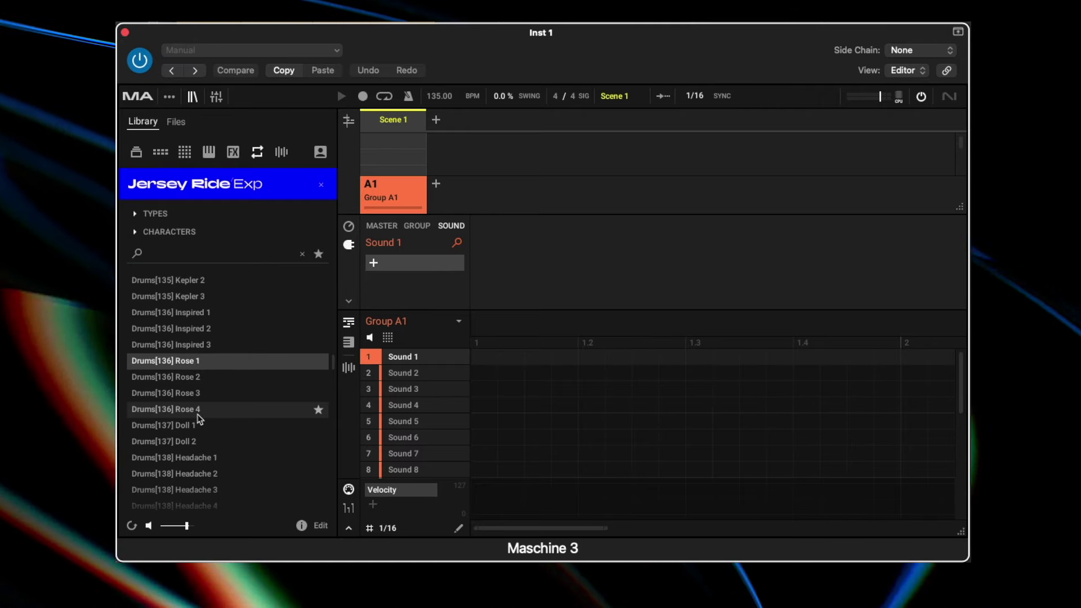
{"action": "scroll", "coordinate": [198, 417], "scroll_direction": "down", "scroll_amount": 4}
{"action": "left_click", "coordinate": [198, 410]}
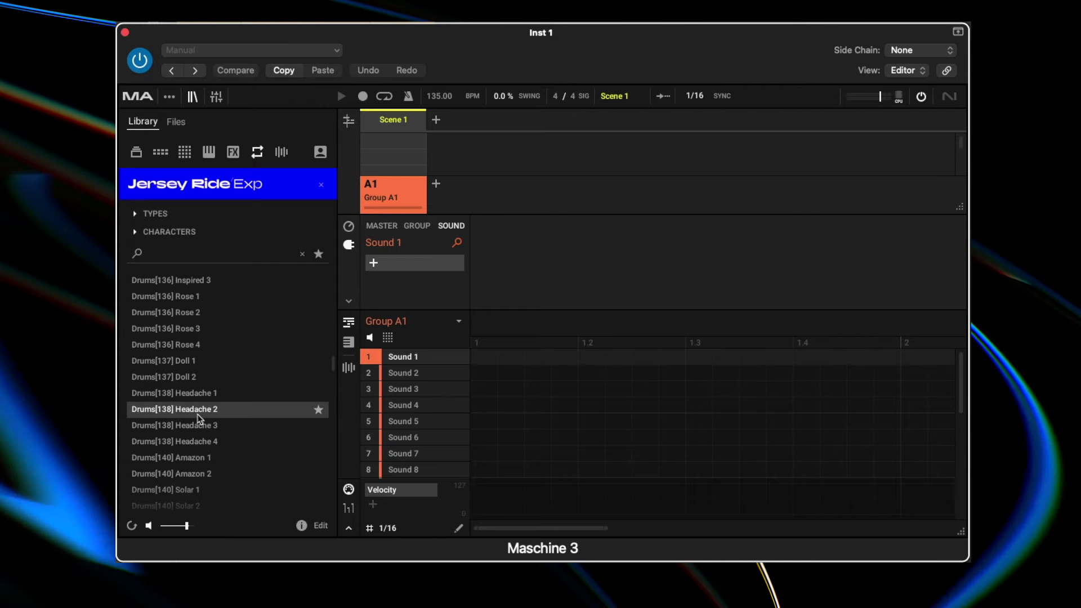
{"action": "scroll", "coordinate": [197, 417], "scroll_direction": "down", "scroll_amount": 9}
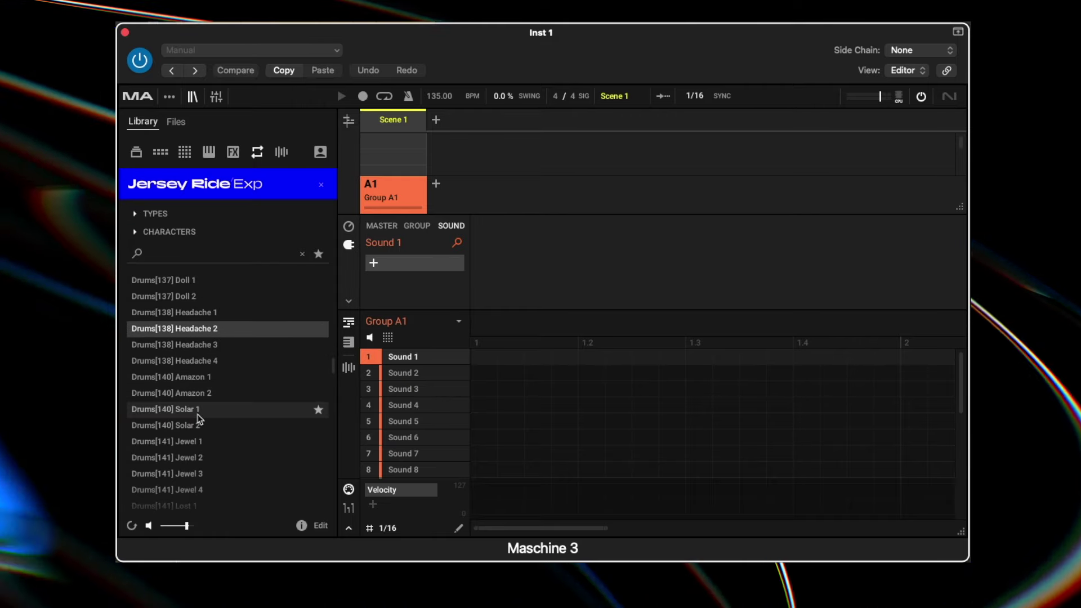
Preview the drum loop Solar 1 at 140 BPM and the full loops D Unicorn 3 and G Amazon 2
{"action": "left_click", "coordinate": [198, 410]}
{"action": "scroll", "coordinate": [197, 417], "scroll_direction": "down", "scroll_amount": 12}
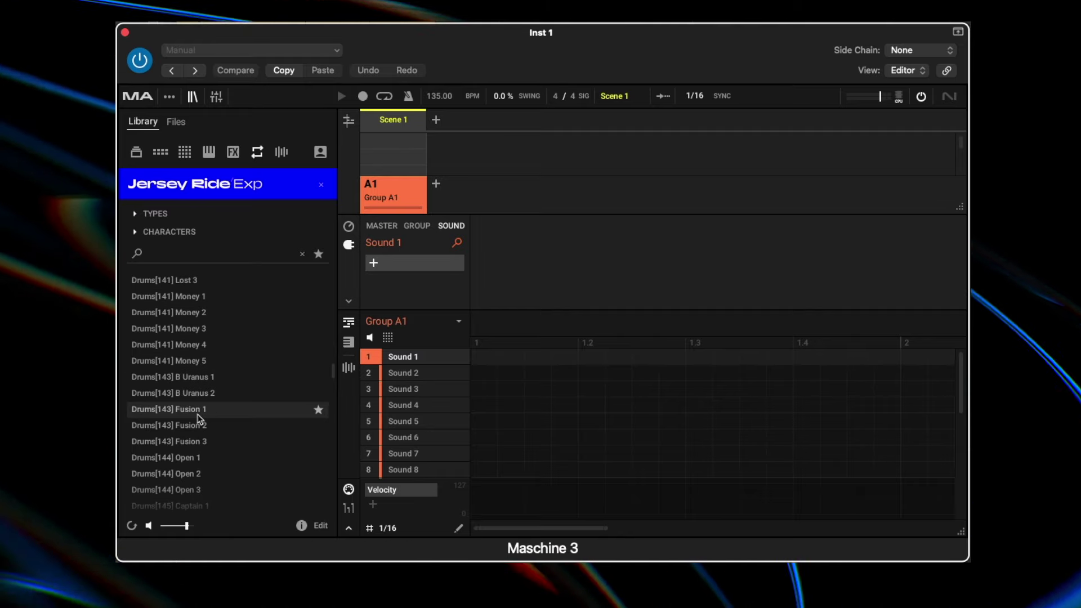
{"action": "scroll", "coordinate": [193, 383], "scroll_direction": "down", "scroll_amount": 20}
{"action": "left_click", "coordinate": [194, 382]}
{"action": "scroll", "coordinate": [193, 381], "scroll_direction": "down", "scroll_amount": 20}
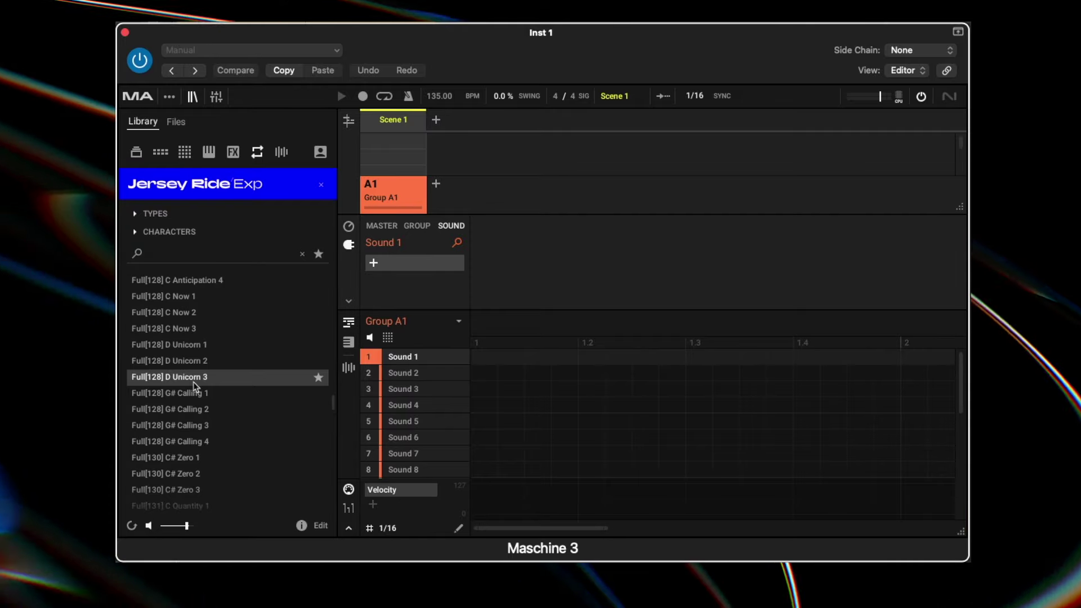
{"action": "scroll", "coordinate": [194, 385], "scroll_direction": "down", "scroll_amount": 6}
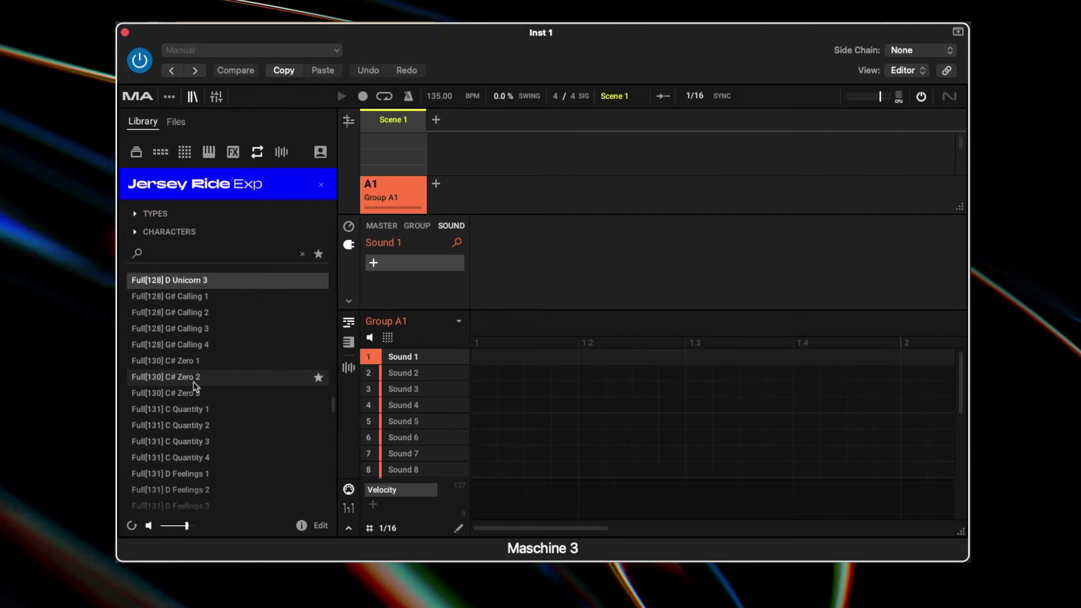
{"action": "scroll", "coordinate": [194, 386], "scroll_direction": "down", "scroll_amount": 5}
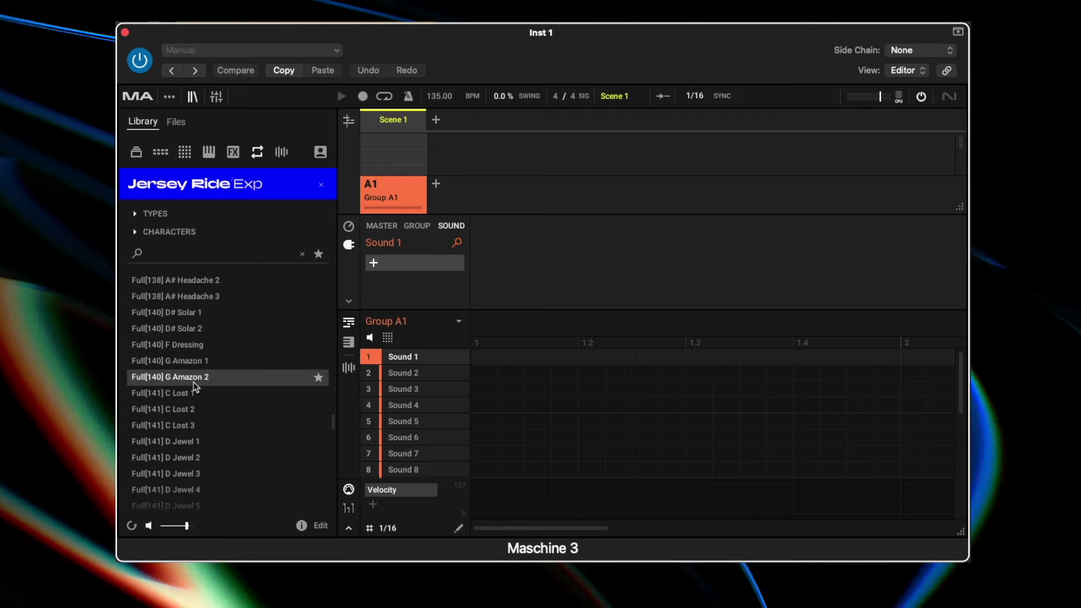
{"action": "scroll", "coordinate": [193, 381], "scroll_direction": "down", "scroll_amount": 5}
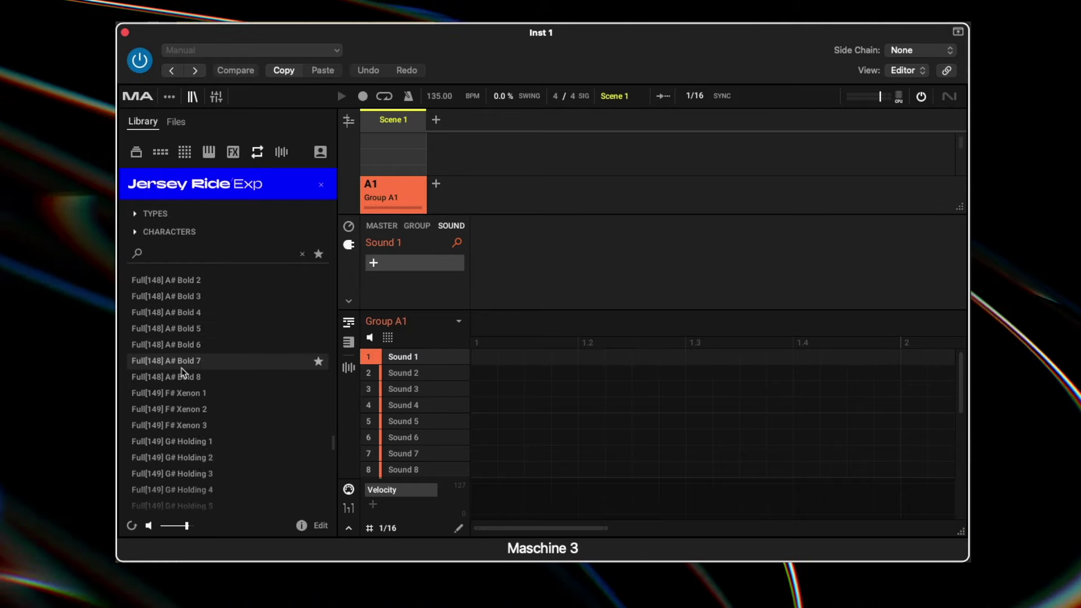
Preview the guitar loops F#m Solar, Gm Amazon and Dm Feelings and the harp loop Cm Lost PRSM
{"action": "scroll", "coordinate": [181, 371], "scroll_direction": "down", "scroll_amount": 10}
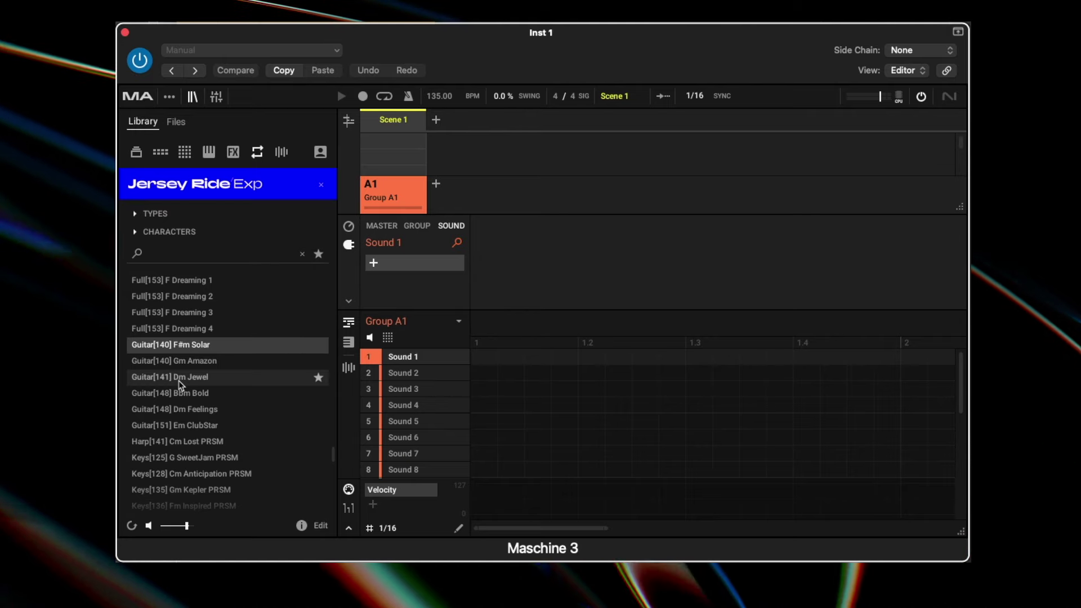
{"action": "key", "text": "Down"}
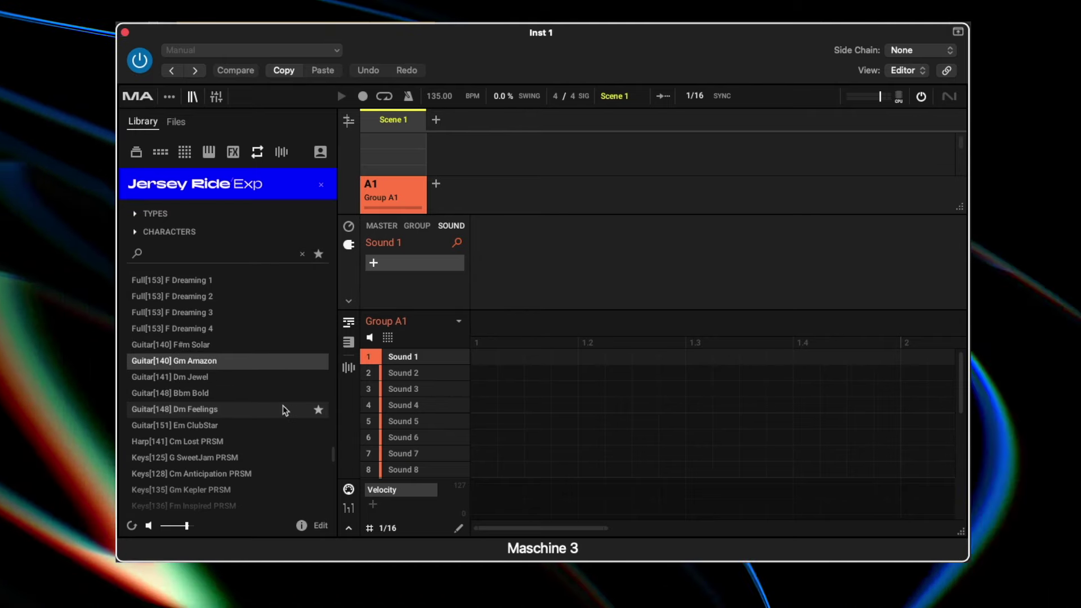
{"action": "left_click", "coordinate": [198, 409]}
{"action": "scroll", "coordinate": [199, 414], "scroll_direction": "down", "scroll_amount": 1}
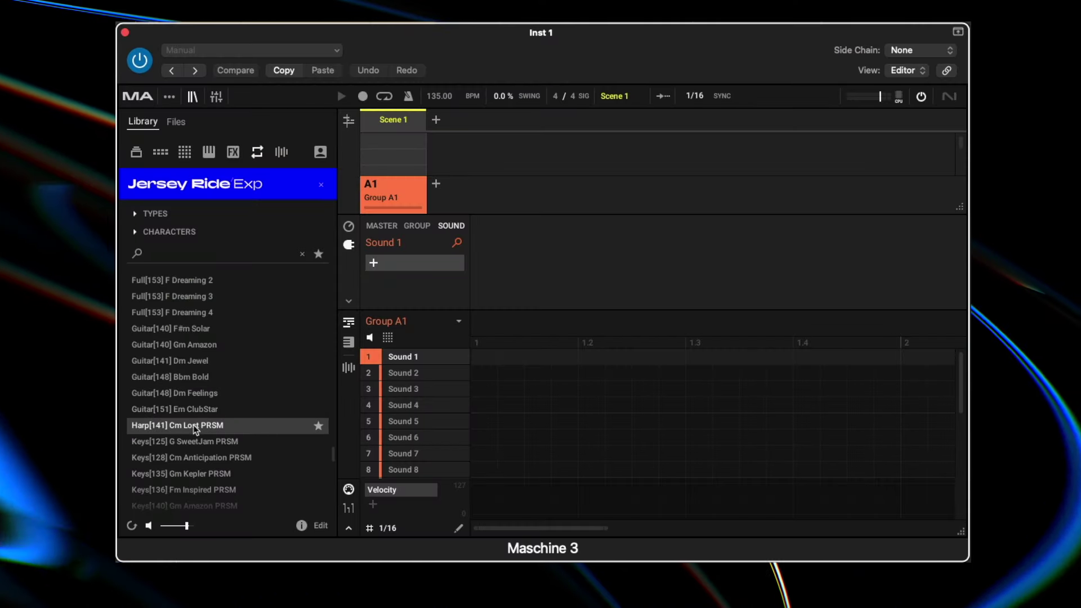
{"action": "left_click", "coordinate": [194, 424]}
Preview the lead loop Am Captain MSV at 145 BPM and the vocal loop F#m Xenon at 149 BPM
{"action": "scroll", "coordinate": [194, 427], "scroll_direction": "down", "scroll_amount": 3}
{"action": "scroll", "coordinate": [195, 440], "scroll_direction": "down", "scroll_amount": 5}
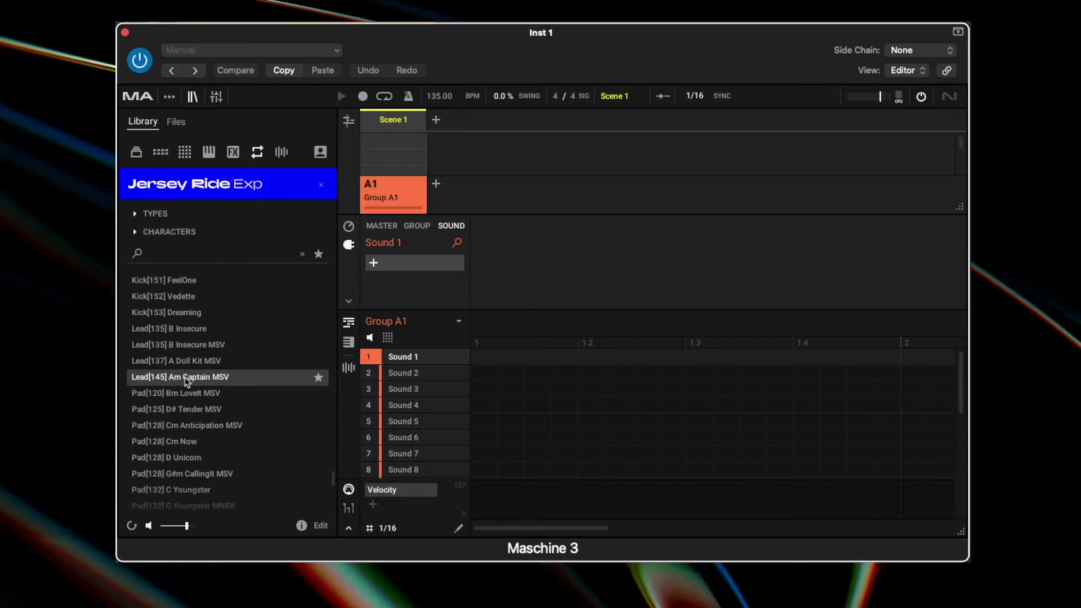
{"action": "scroll", "coordinate": [187, 381], "scroll_direction": "down", "scroll_amount": 3}
{"action": "scroll", "coordinate": [187, 380], "scroll_direction": "down", "scroll_amount": 5}
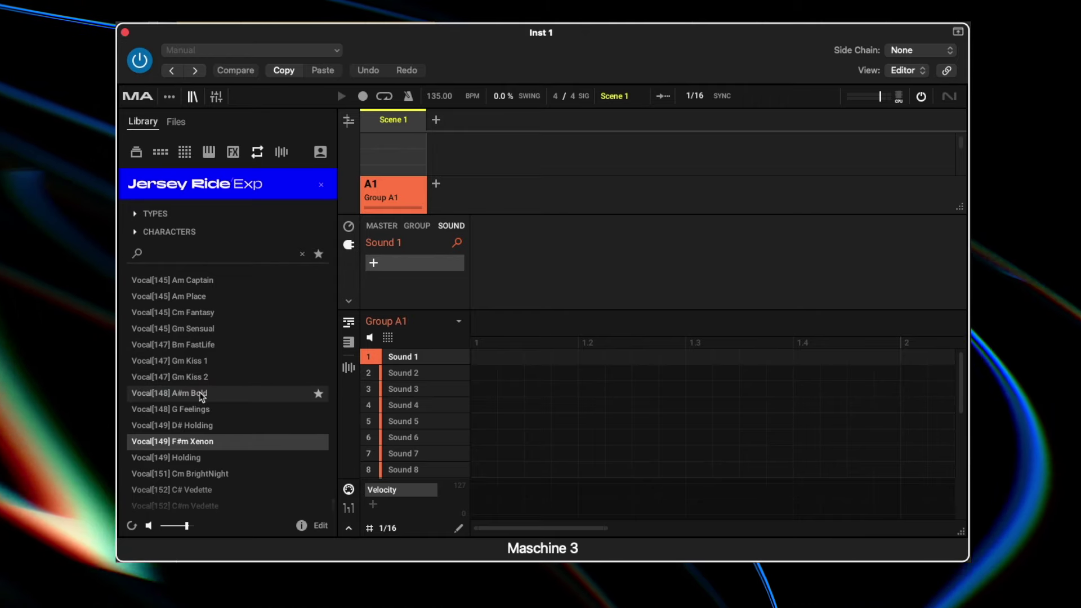
Preview the vocal loops A#m Bold at 148 BPM, Gm Sensual at 145, Gm Fusion 1 at 143 and Cm Money at 141
{"action": "left_click", "coordinate": [199, 393]}
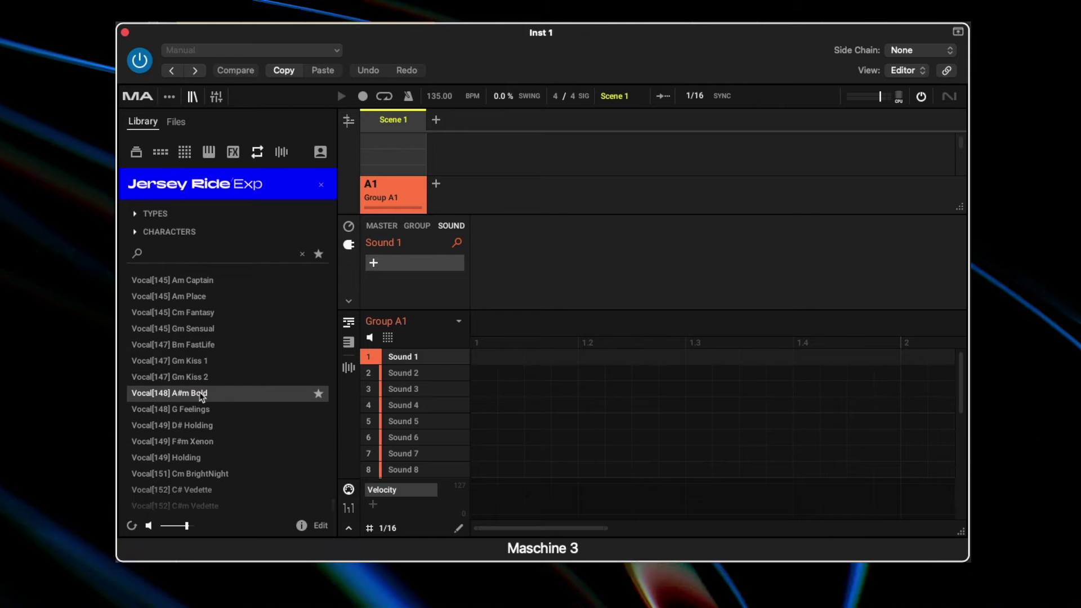
{"action": "left_click", "coordinate": [197, 329]}
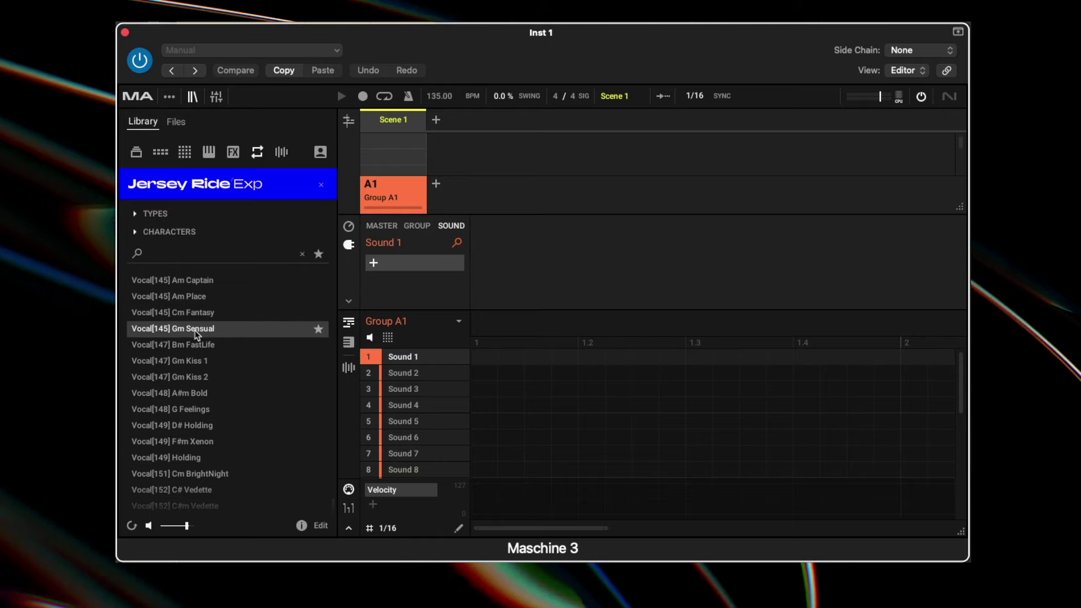
{"action": "scroll", "coordinate": [197, 334], "scroll_direction": "up", "scroll_amount": 3}
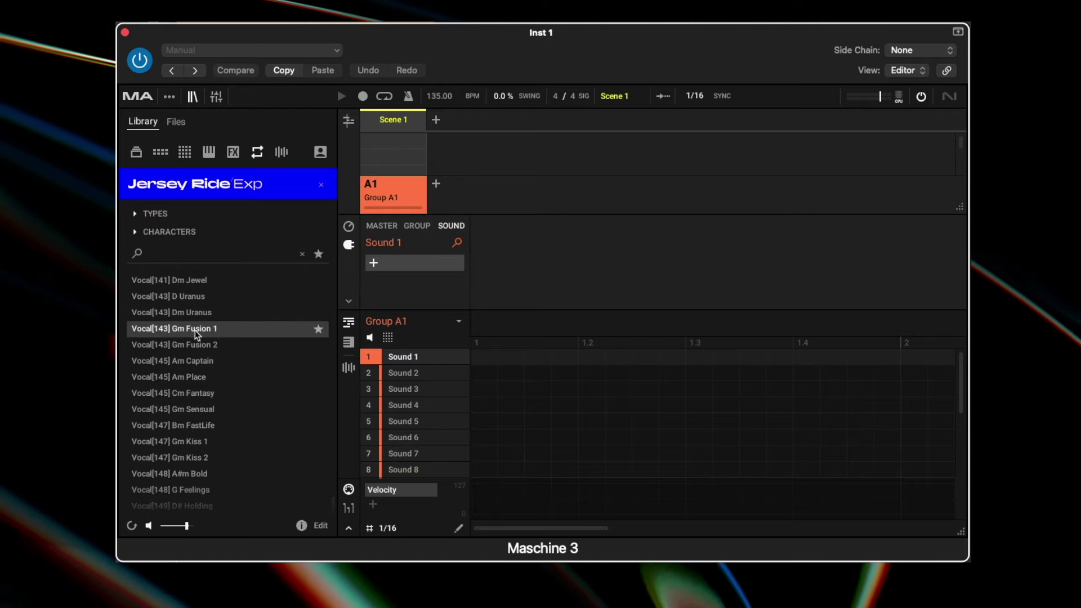
{"action": "scroll", "coordinate": [191, 315], "scroll_direction": "up", "scroll_amount": 2}
{"action": "left_click", "coordinate": [188, 297]}
{"action": "scroll", "coordinate": [187, 298], "scroll_direction": "up", "scroll_amount": 4}
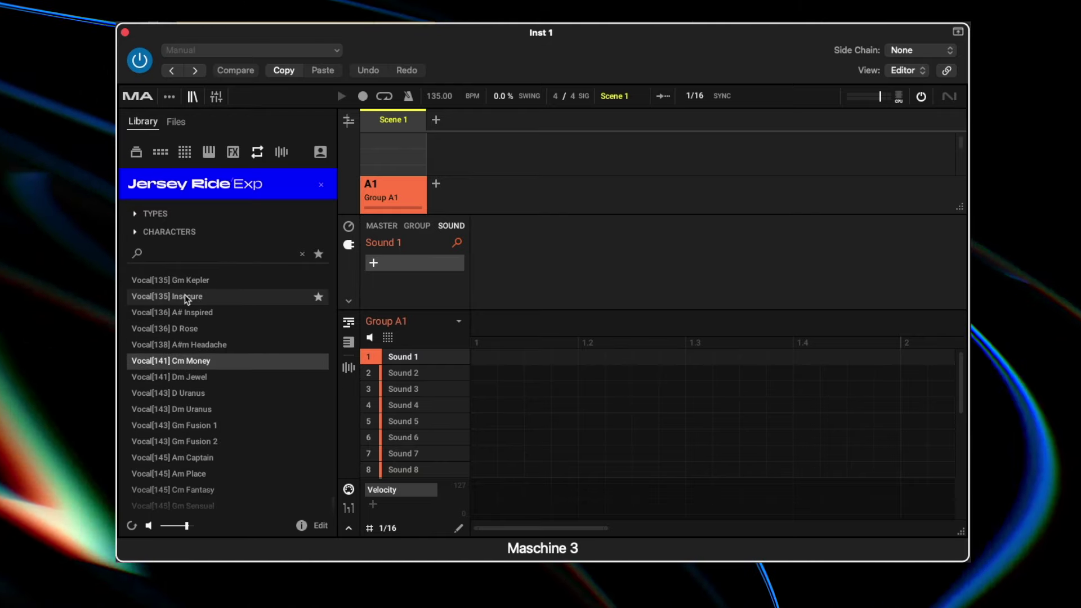
{"action": "scroll", "coordinate": [194, 350], "scroll_direction": "up", "scroll_amount": 2}
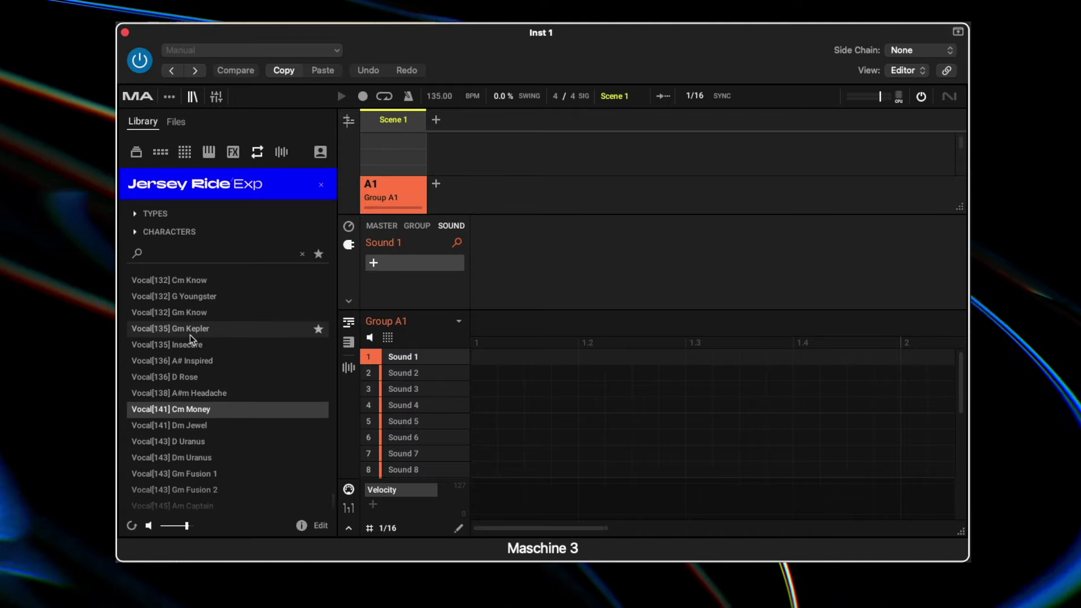
{"action": "scroll", "coordinate": [196, 356], "scroll_direction": "up", "scroll_amount": 1}
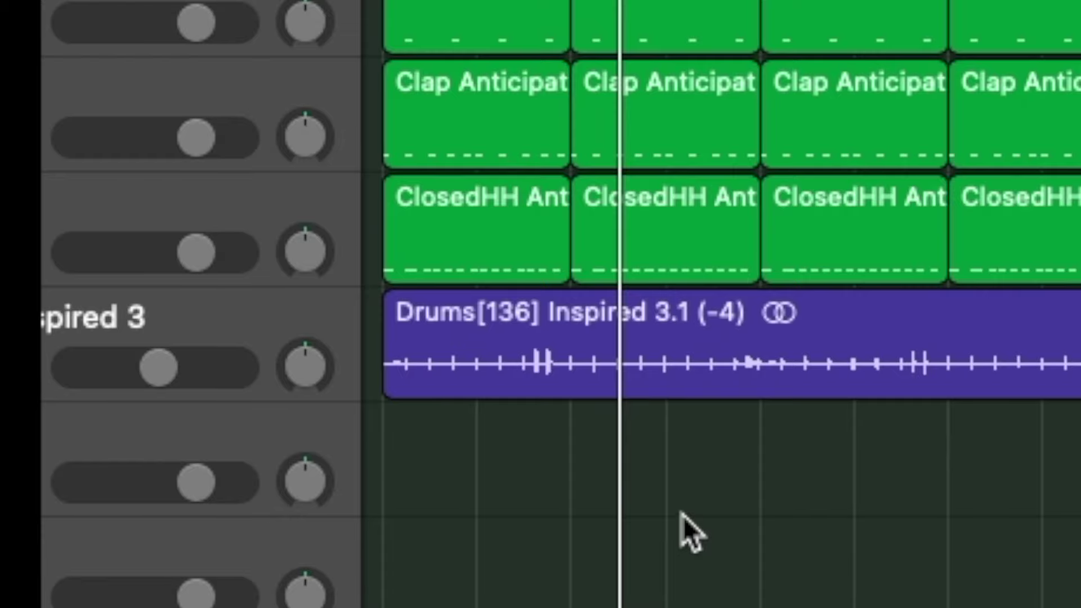
Audition the pad loops C Youngster, G Youngster MNRK, Gm Kepler MSV, A Doll Kit MSV and D#m Solar MSV
{"action": "key", "text": "space"}
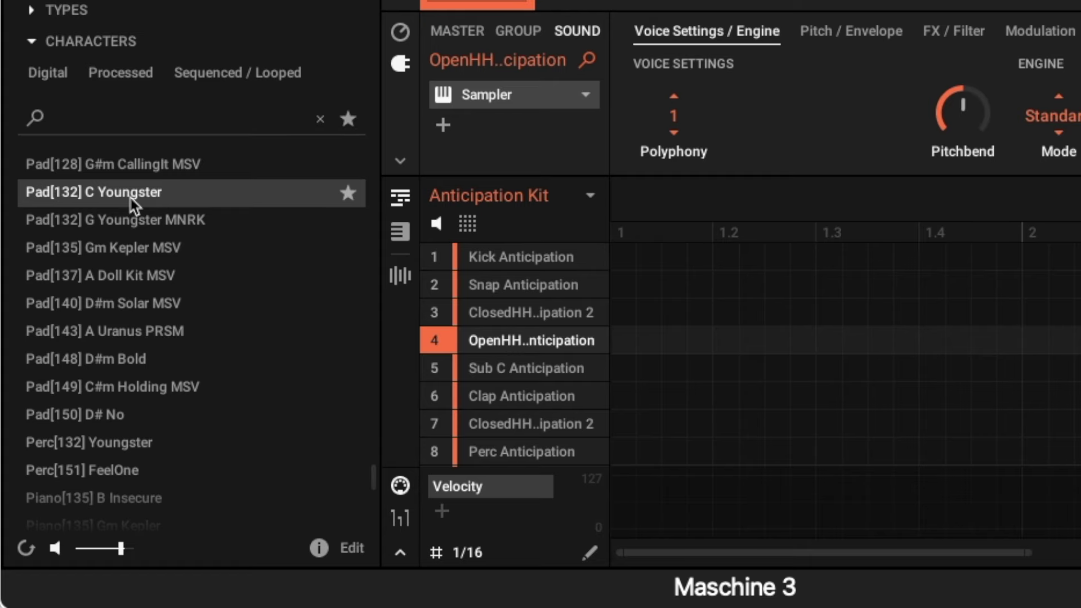
{"action": "key", "text": "Down"}
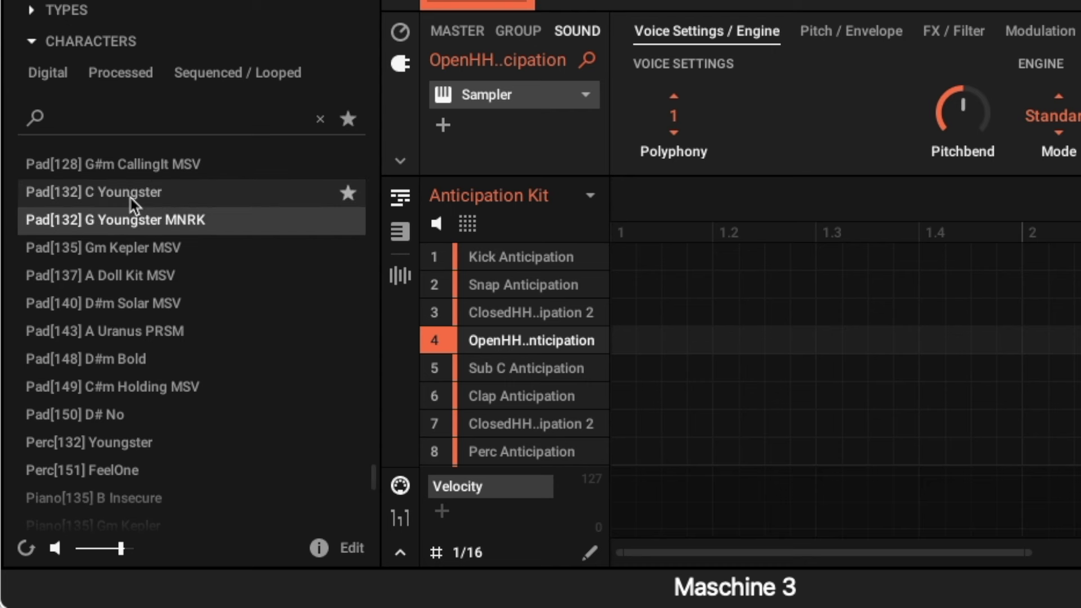
{"action": "key", "text": "Down"}
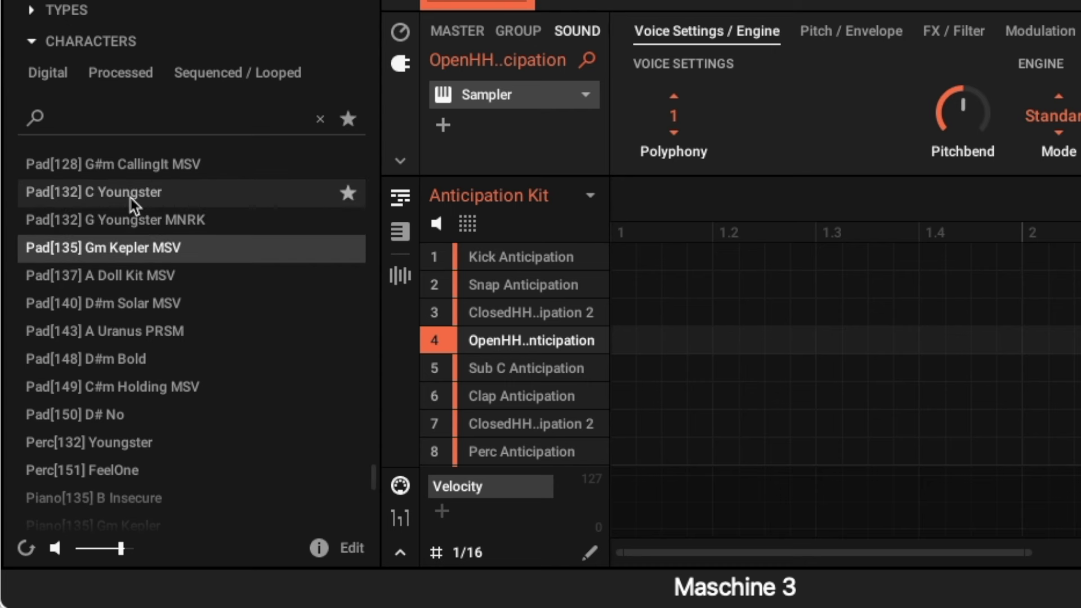
{"action": "key", "text": "Down"}
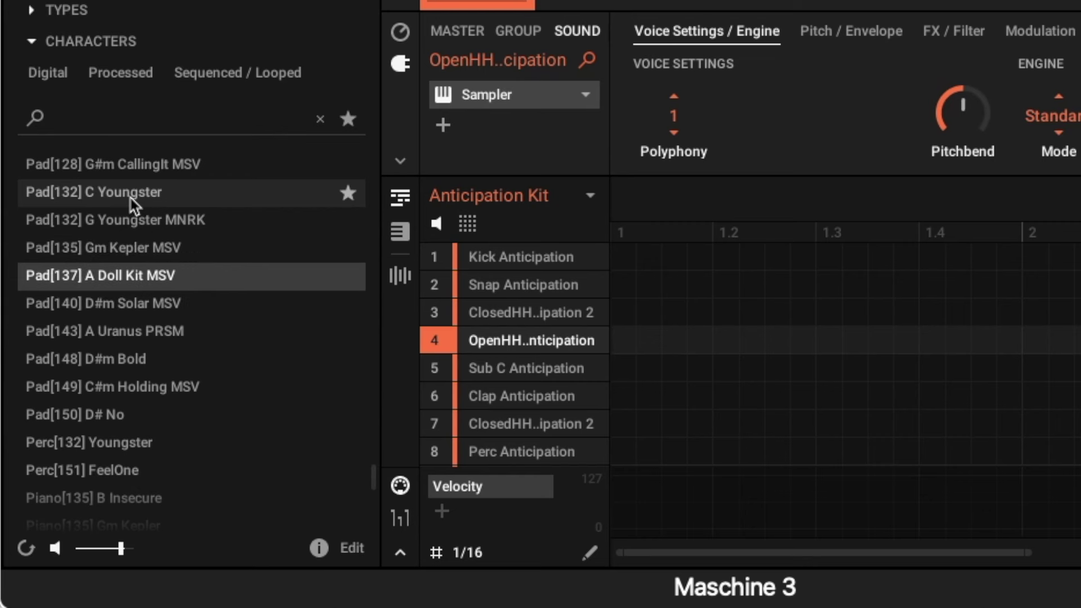
{"action": "key", "text": "Down"}
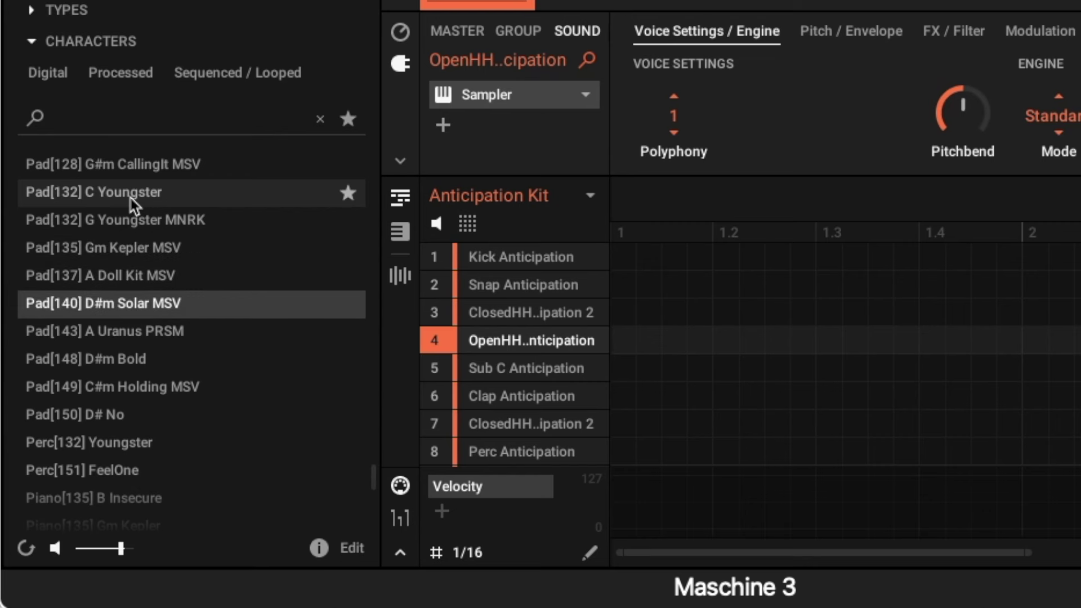
Audition the pad loops A Uranus PRSM at 143 BPM, D#m Bold at 148 BPM and C#m Holding MSV at 149 BPM
{"action": "key", "text": "Down"}
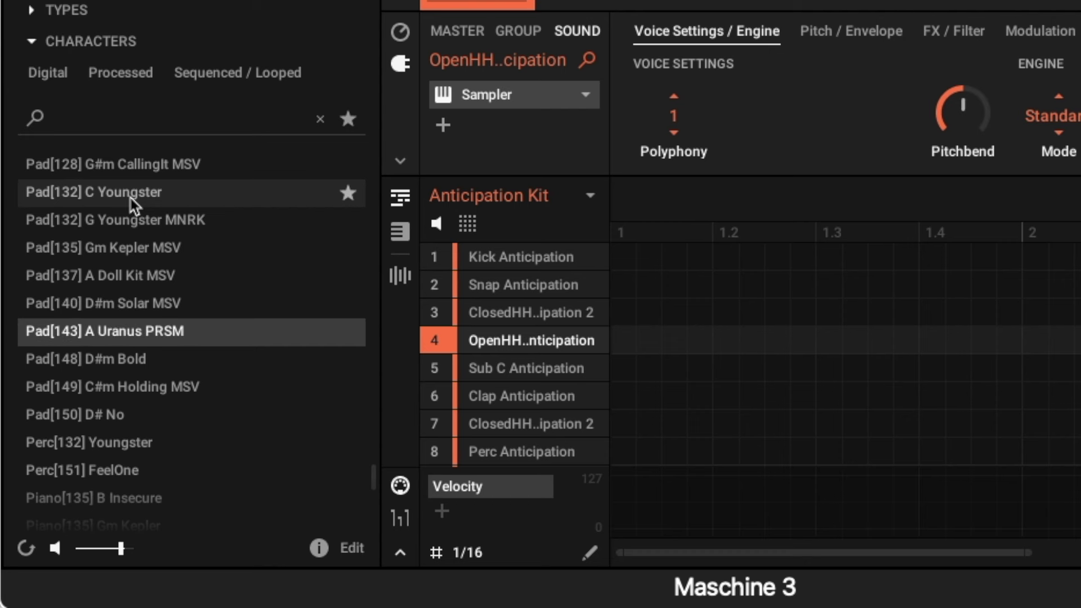
{"action": "key", "text": "Down"}
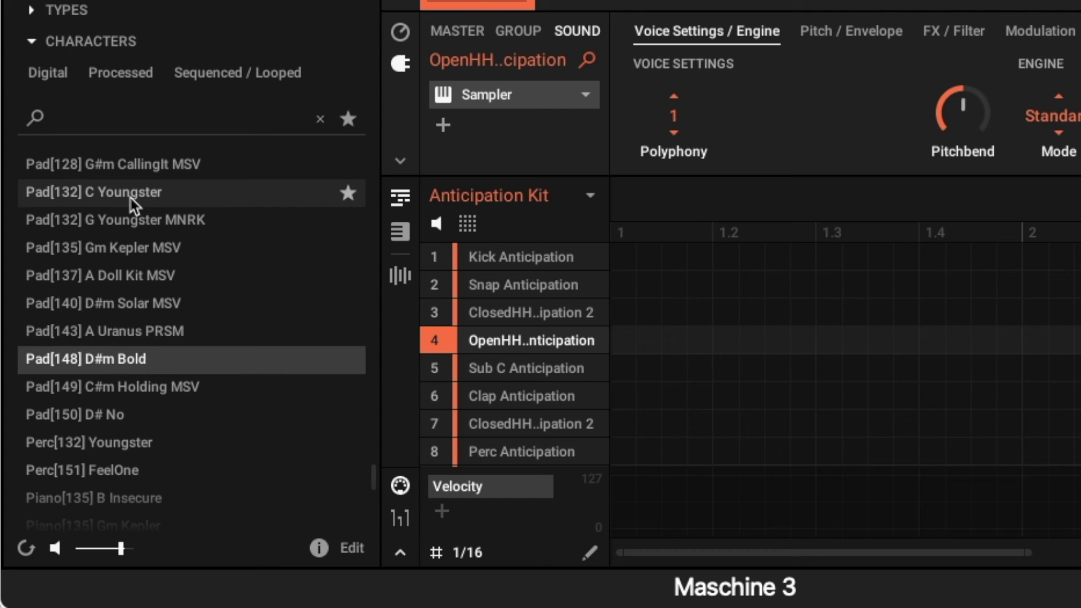
{"action": "key", "text": "Up"}
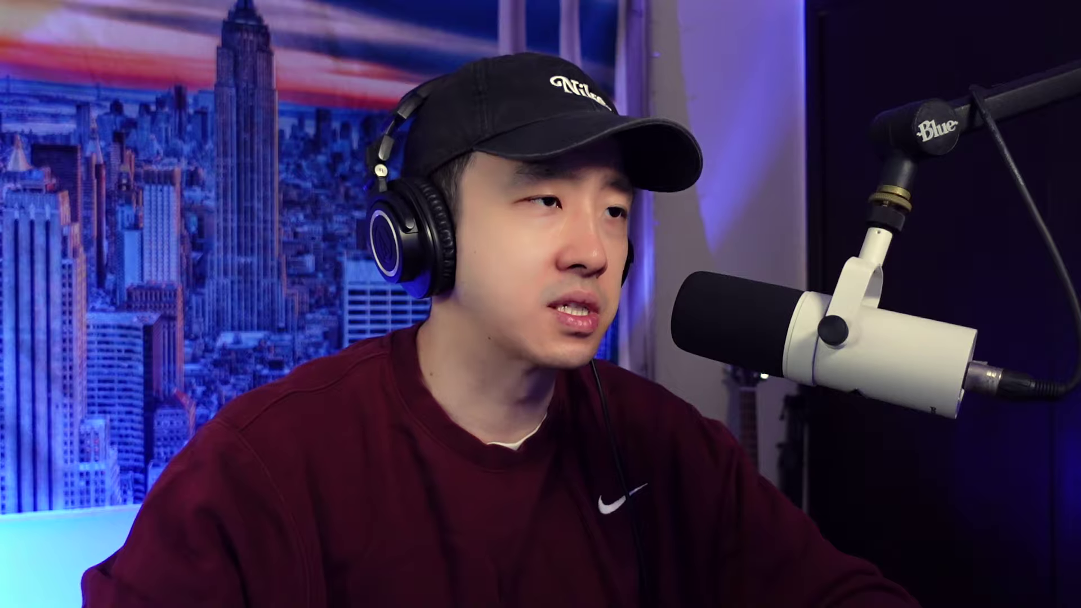
{"action": "key", "text": "Down"}
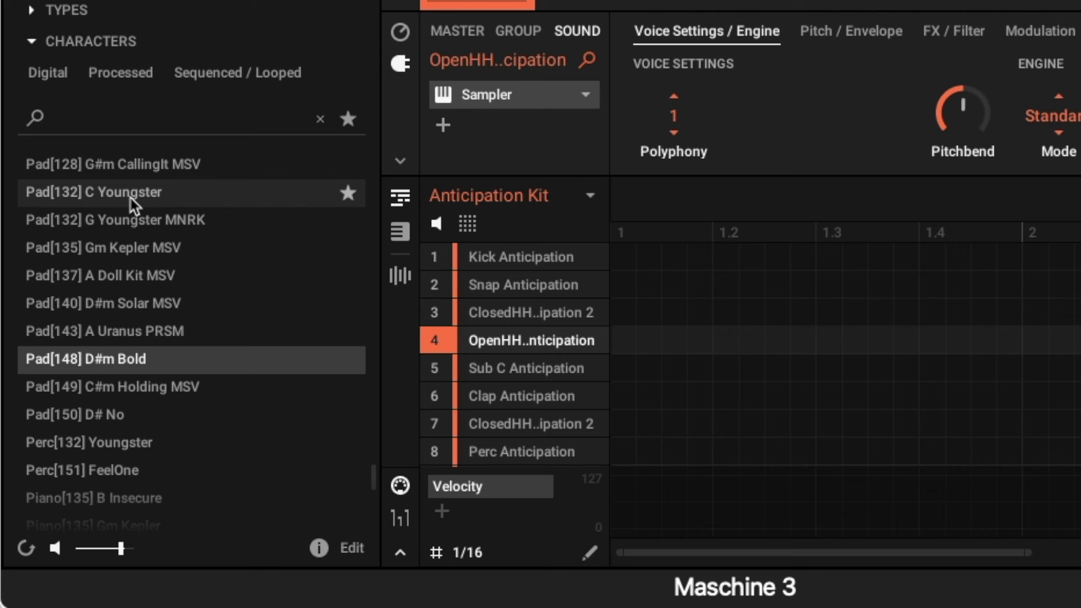
{"action": "key", "text": "Down"}
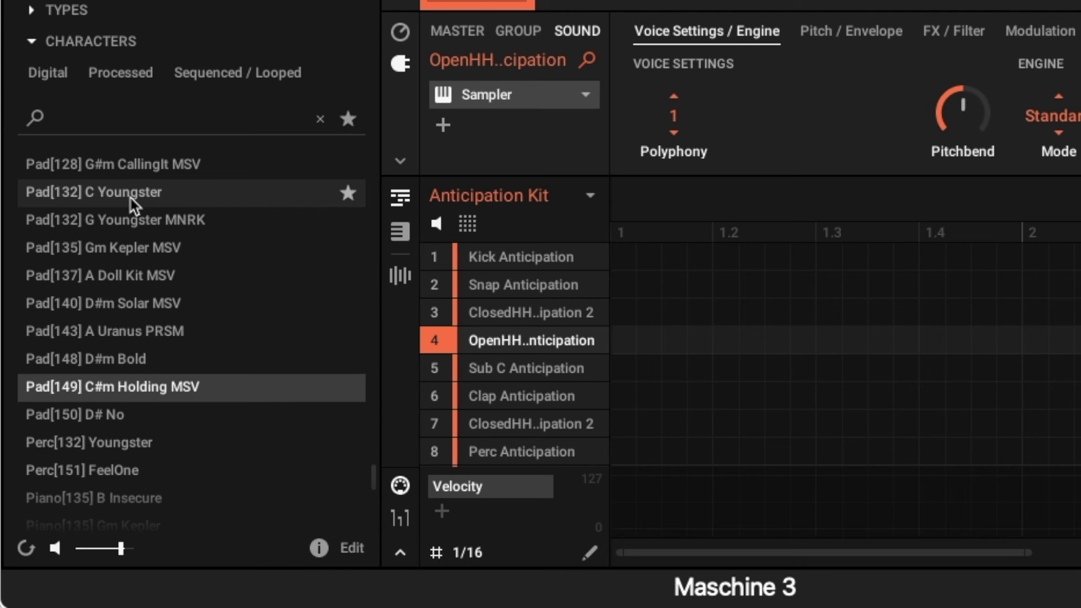